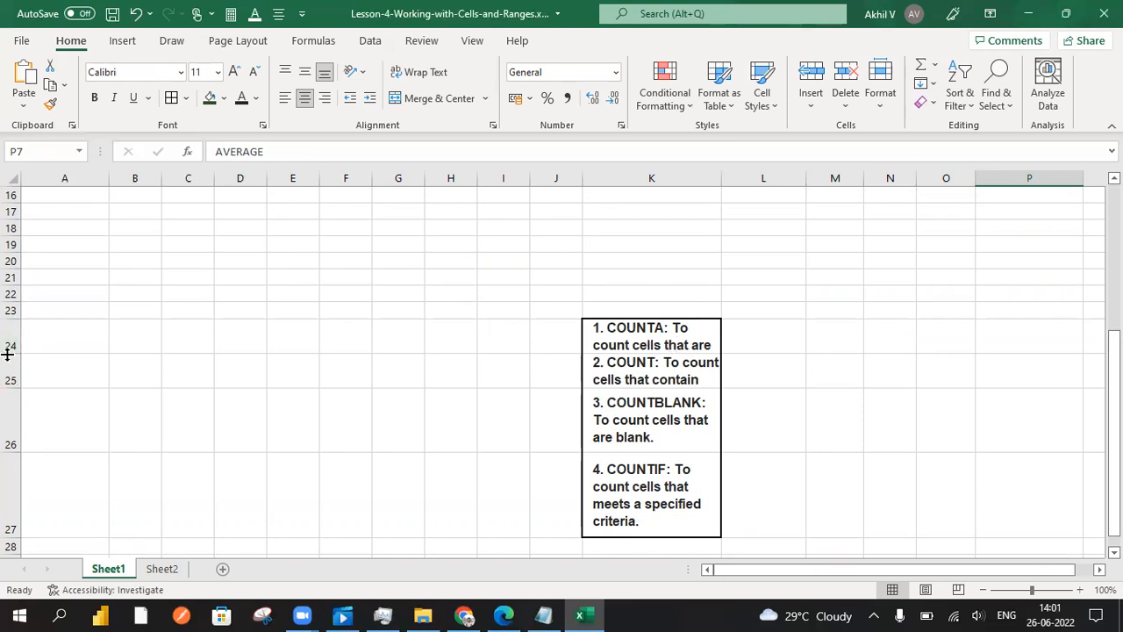
# Increase the heights of rows 24 and 25 to fit the full COUNTA and COUNT descriptions in column K
pyautogui.moveTo(7, 382); pyautogui.dragTo(7, 383)
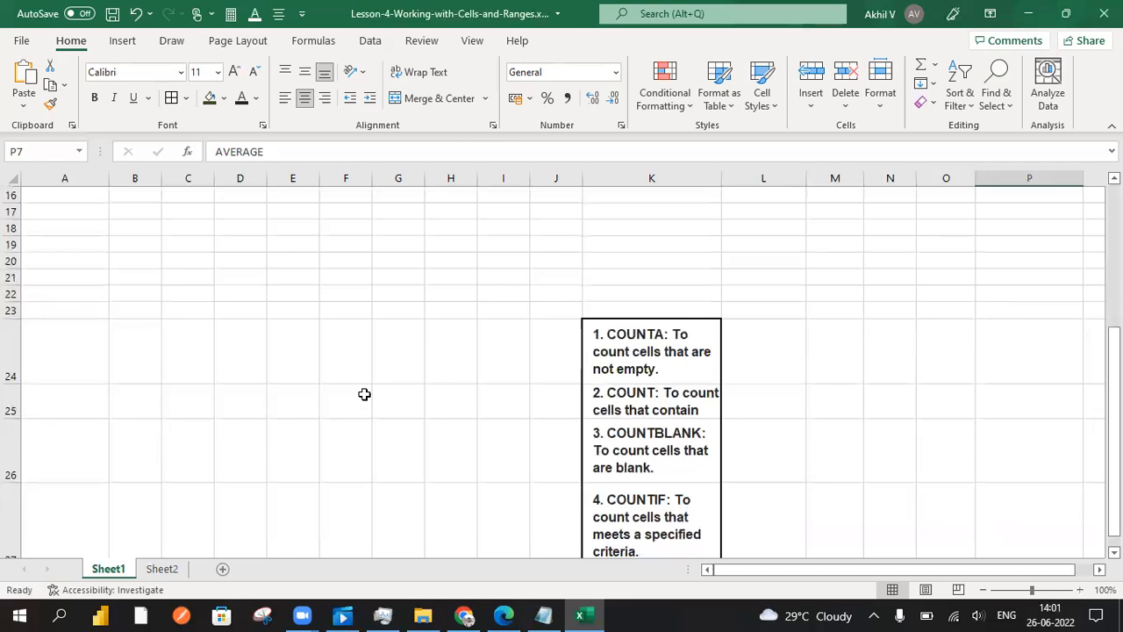
pyautogui.scroll(5, 363, 394)
pyautogui.click(302, 428)
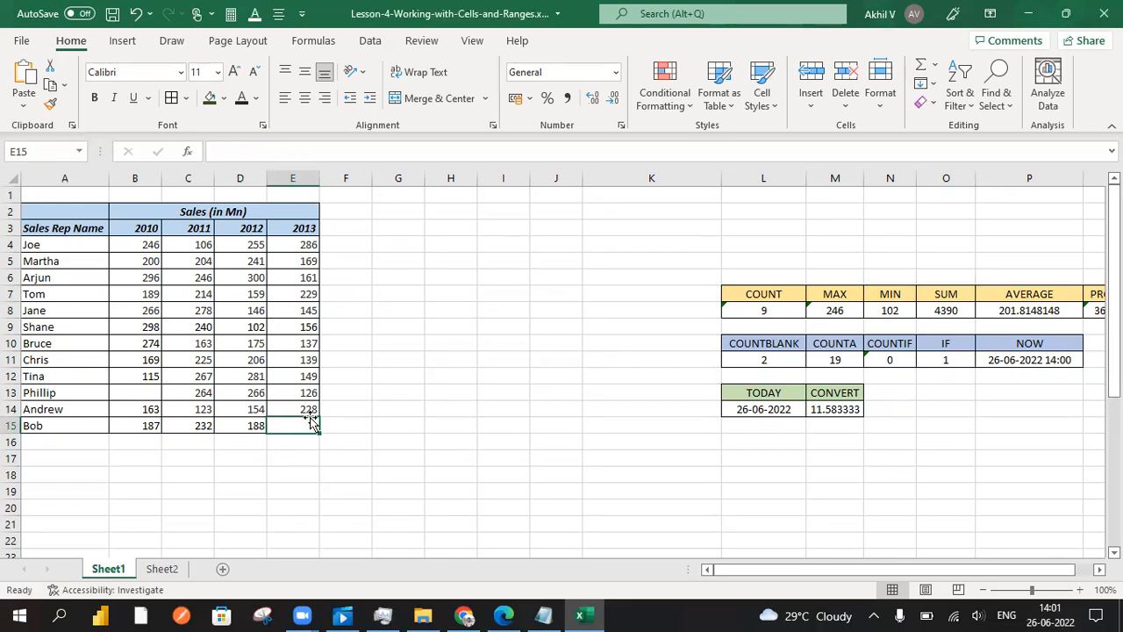
pyautogui.scroll(-5, 461, 437)
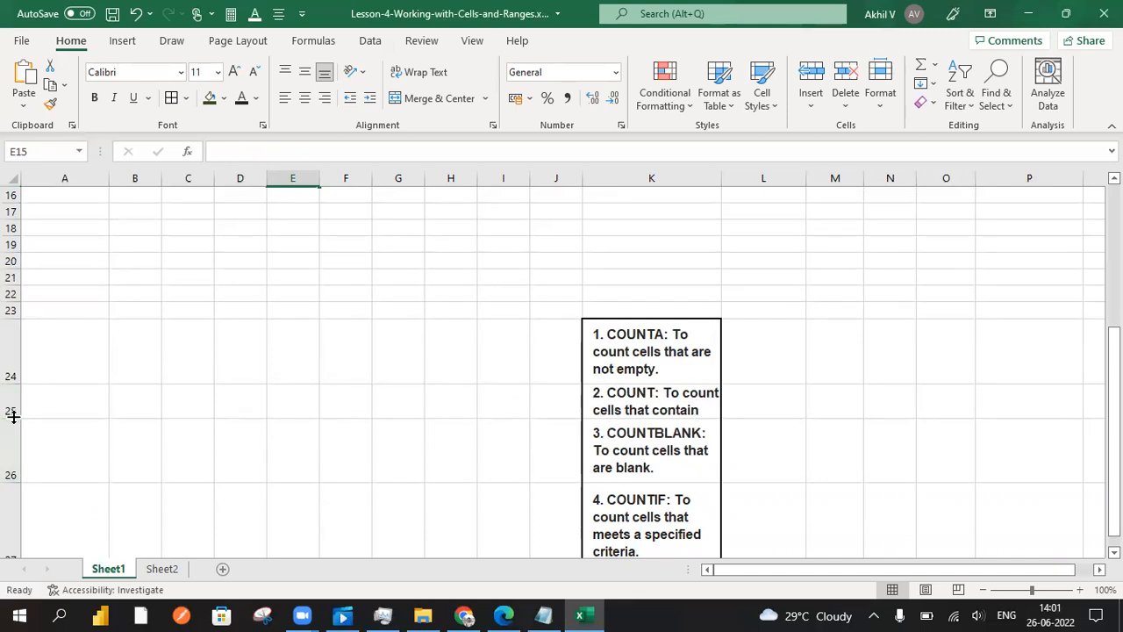
pyautogui.moveTo(13, 436); pyautogui.dragTo(13, 456)
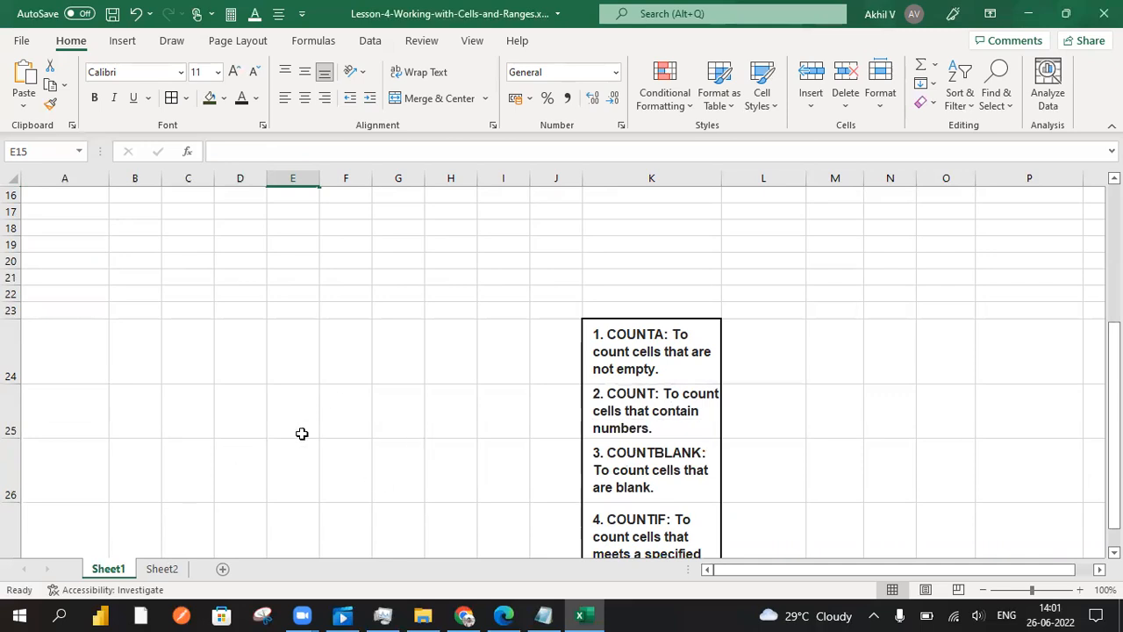
# Review the COUNTBLANK description in K26 and locate the blank cells B13 and E15 in the sales table
pyautogui.scroll(-2, 568, 422)
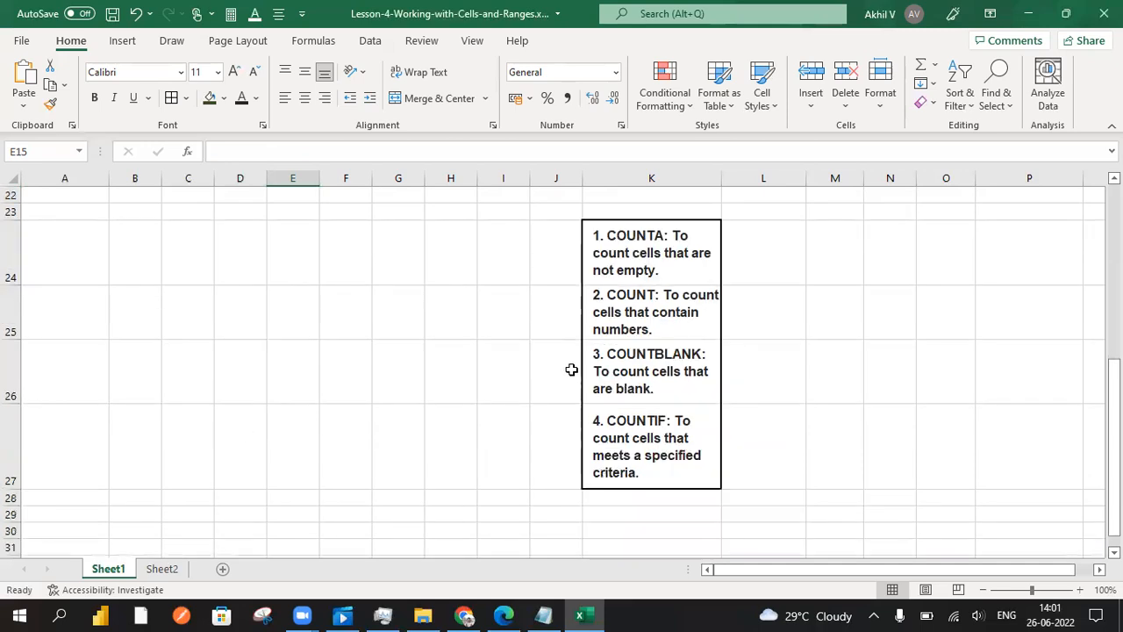
pyautogui.click(630, 361)
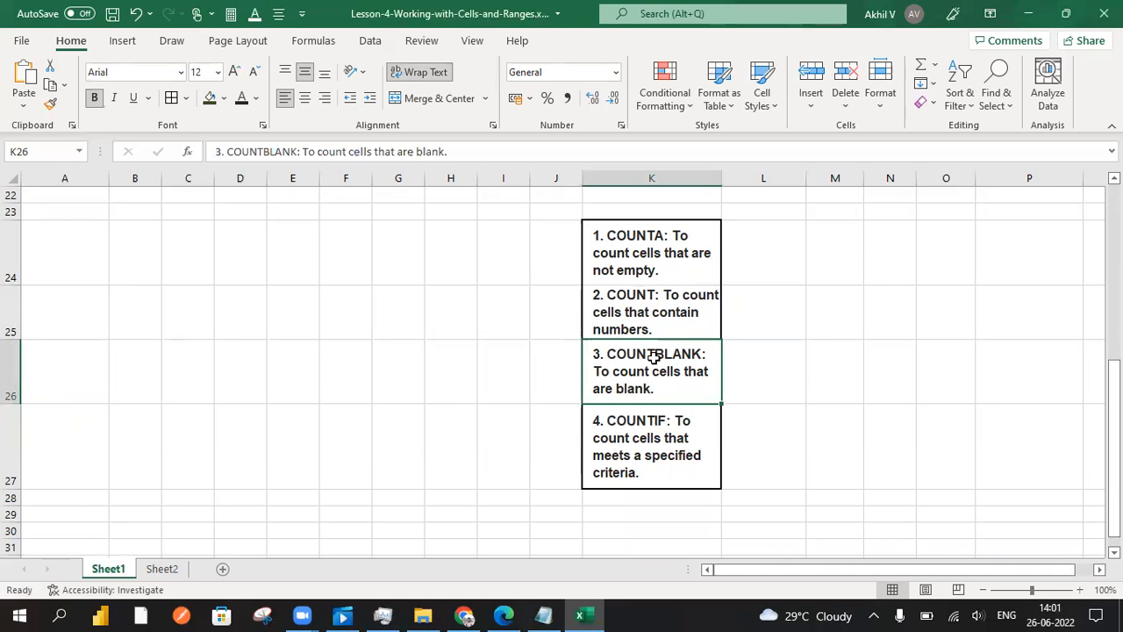
pyautogui.scroll(7, 653, 357)
pyautogui.click(301, 429)
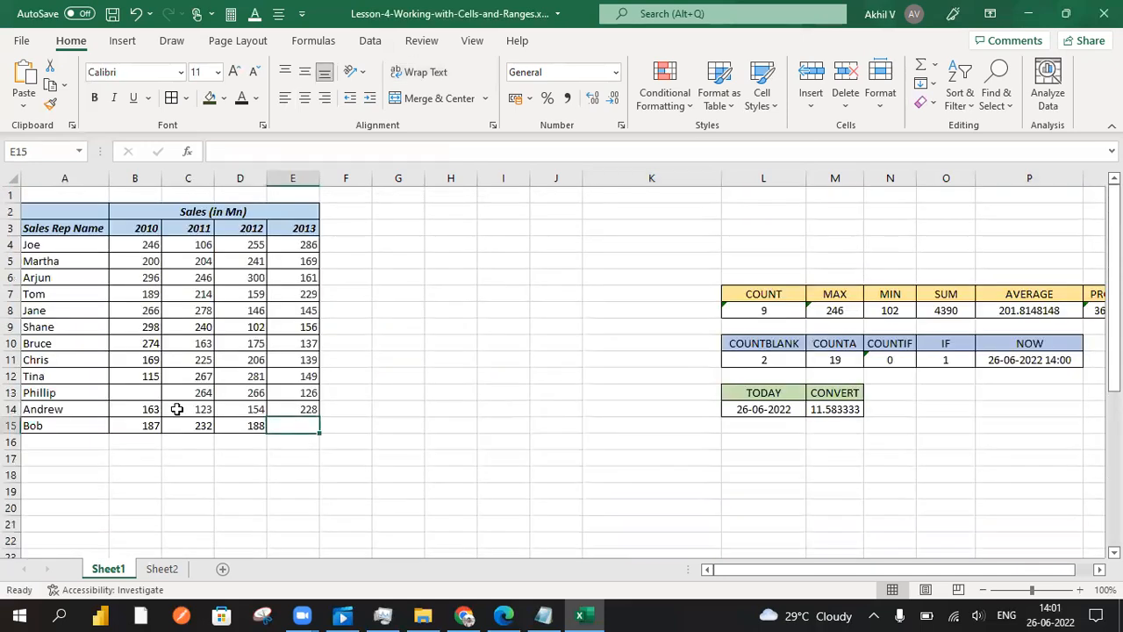
pyautogui.click(151, 397)
pyautogui.click(295, 426)
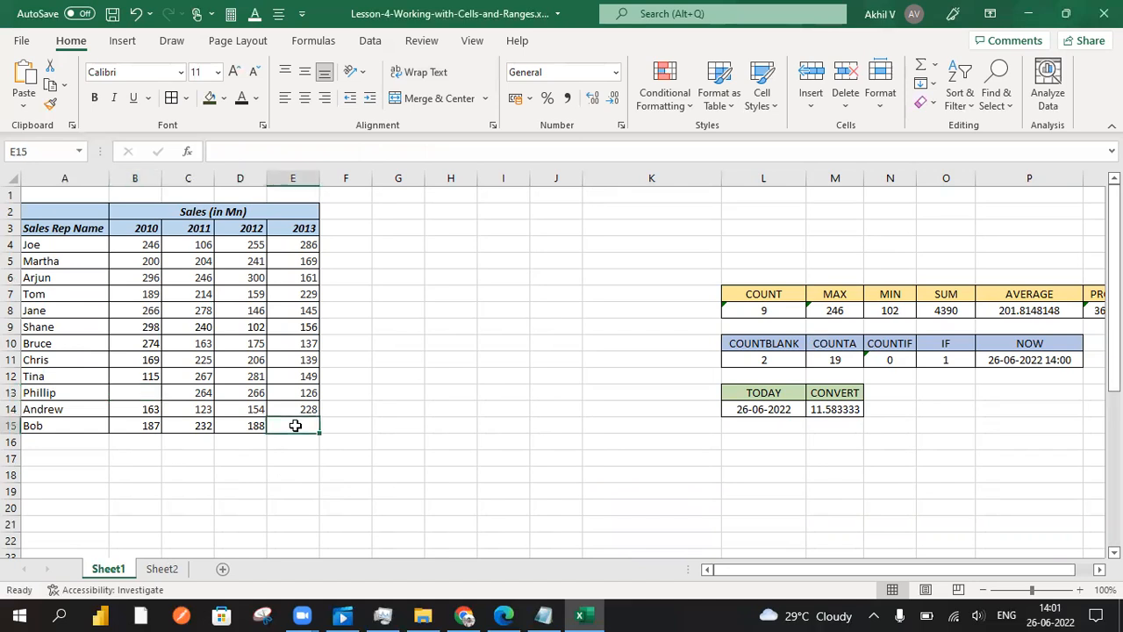
pyautogui.scroll(-7, 438, 443)
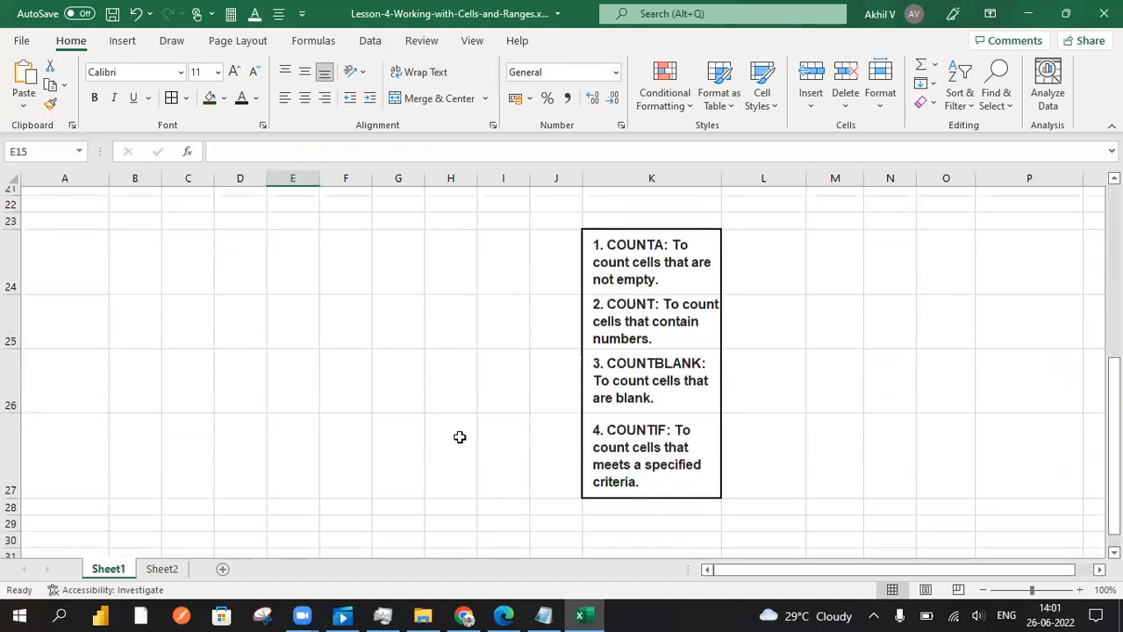
# Review the COUNTIF description in K27 and relate it to the values in the sales table
pyautogui.click(663, 438)
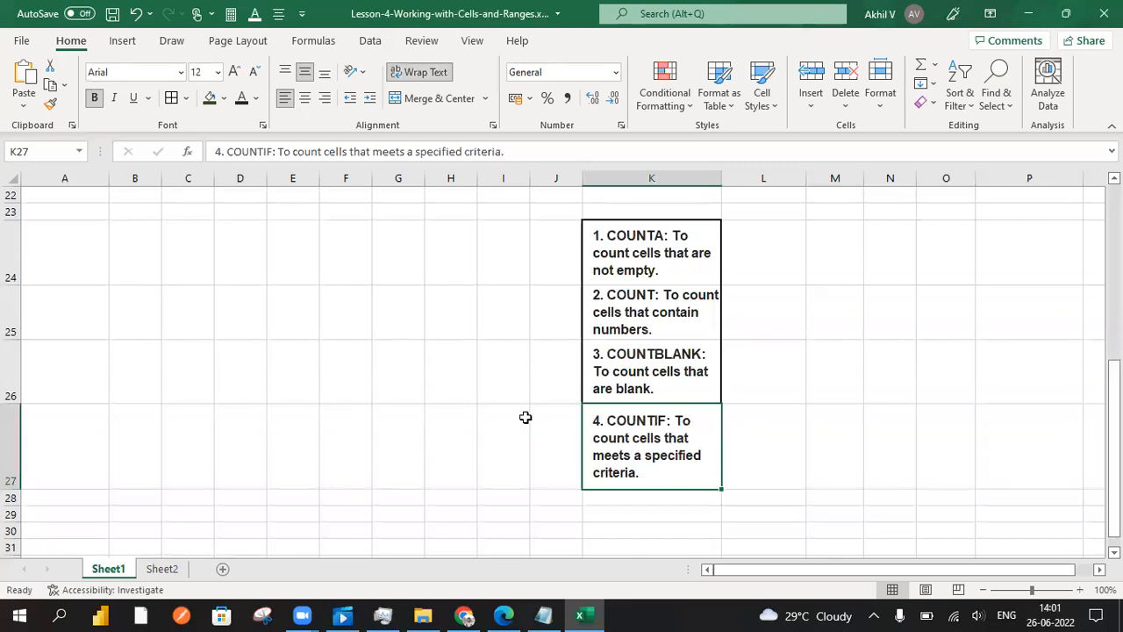
pyautogui.scroll(6, 408, 452)
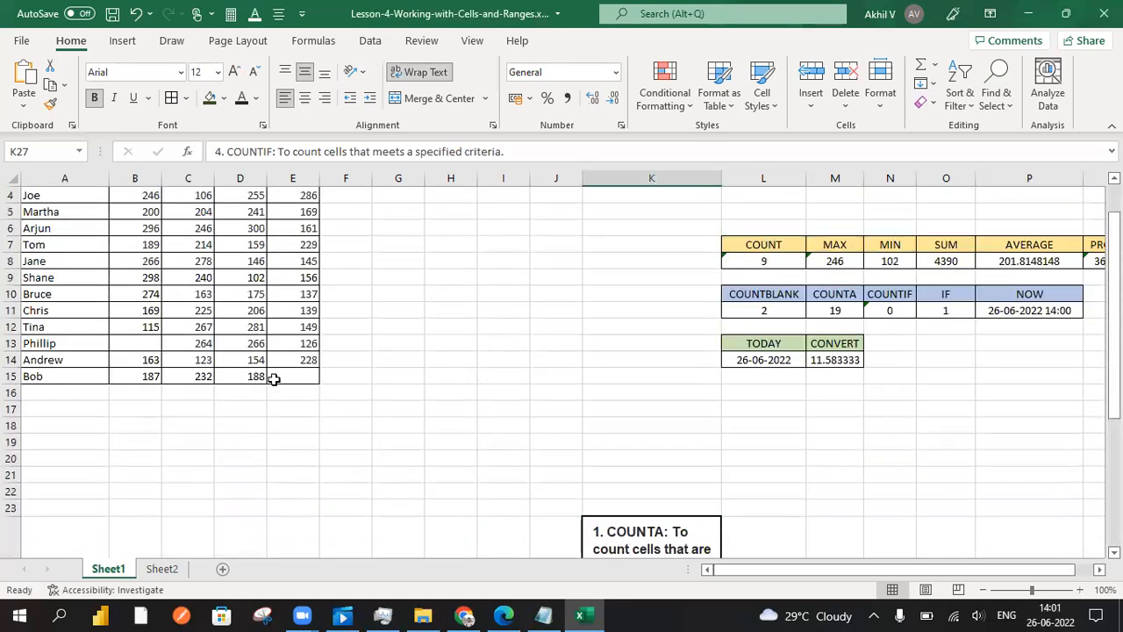
pyautogui.click(274, 377)
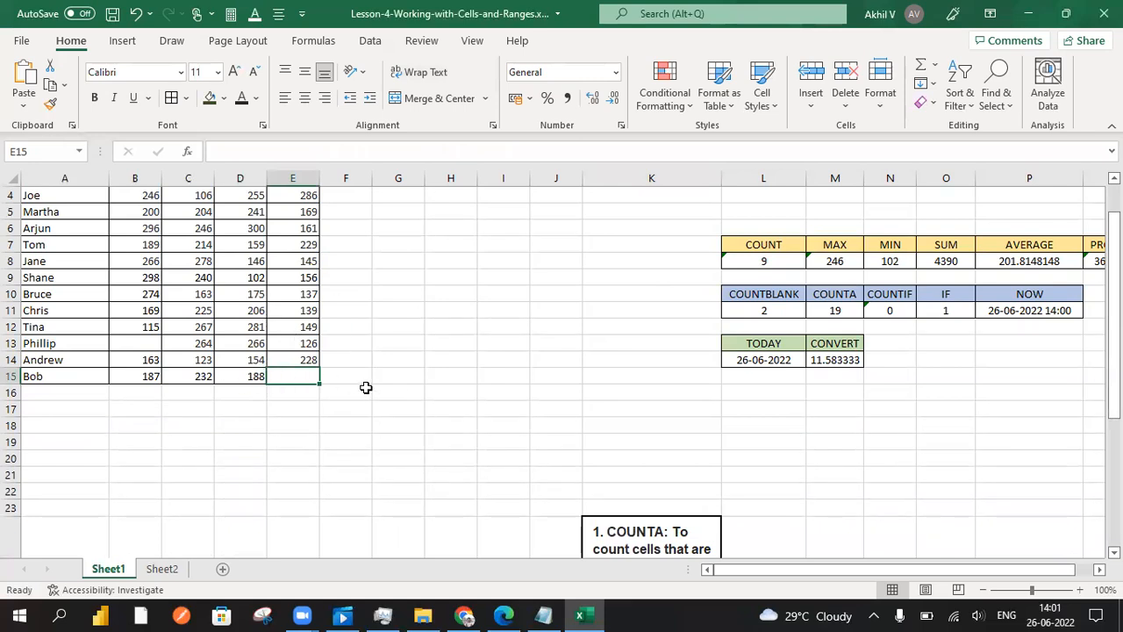
pyautogui.scroll(-4, 378, 386)
pyautogui.scroll(4, 465, 421)
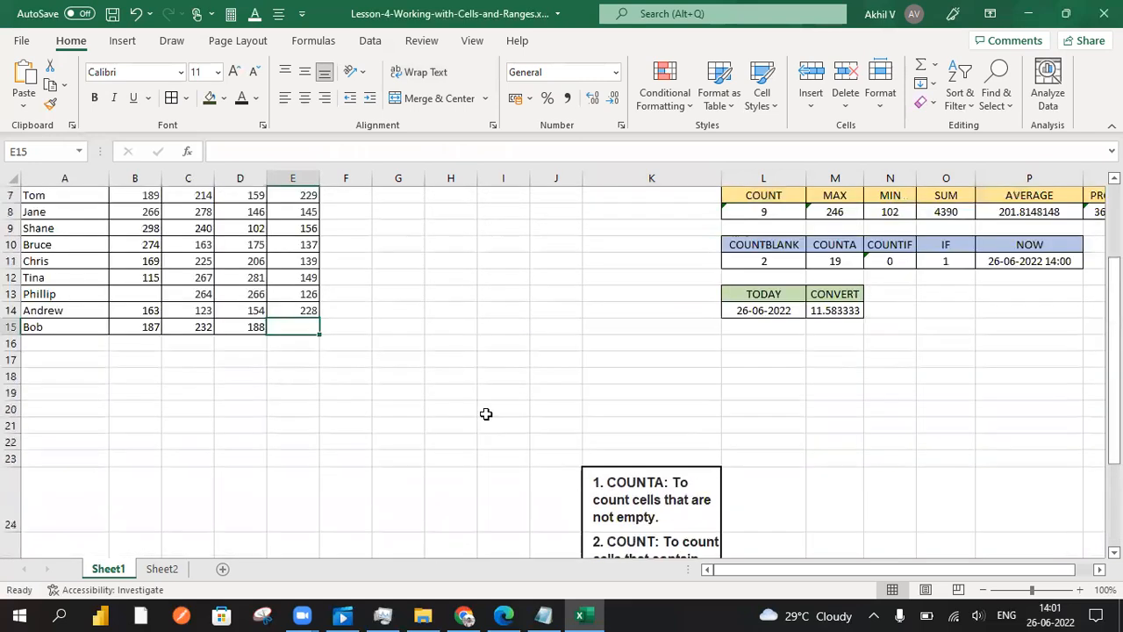
pyautogui.moveTo(141, 244); pyautogui.dragTo(285, 377)
pyautogui.click(260, 312)
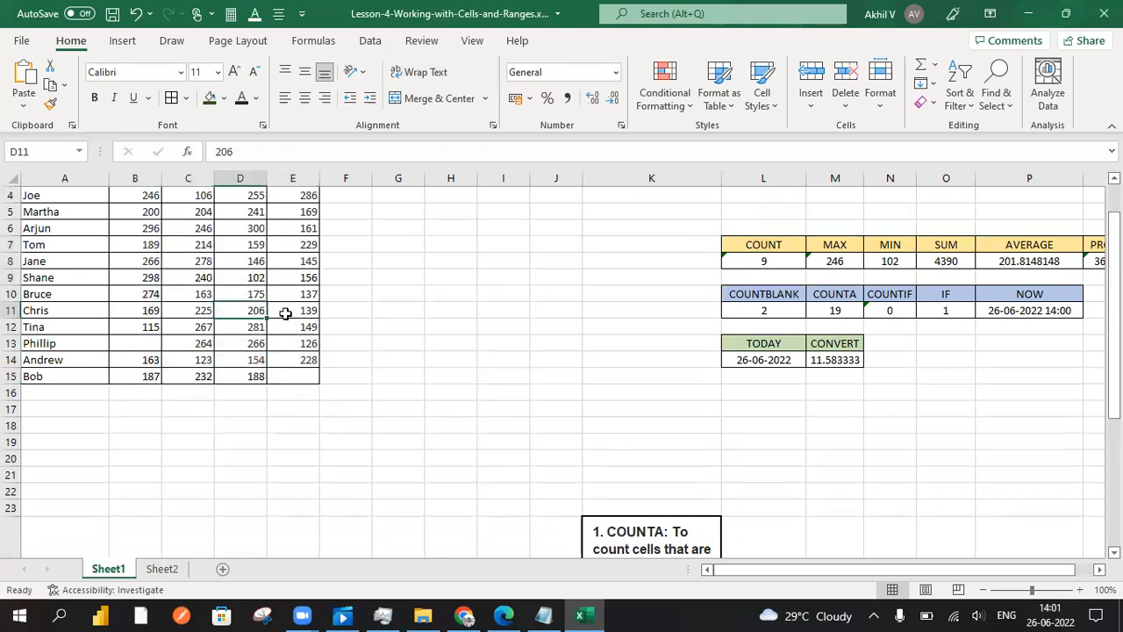
# Narrow column K to about half its width to bring the function result tables fully into view
pyautogui.scroll(1, 467, 351)
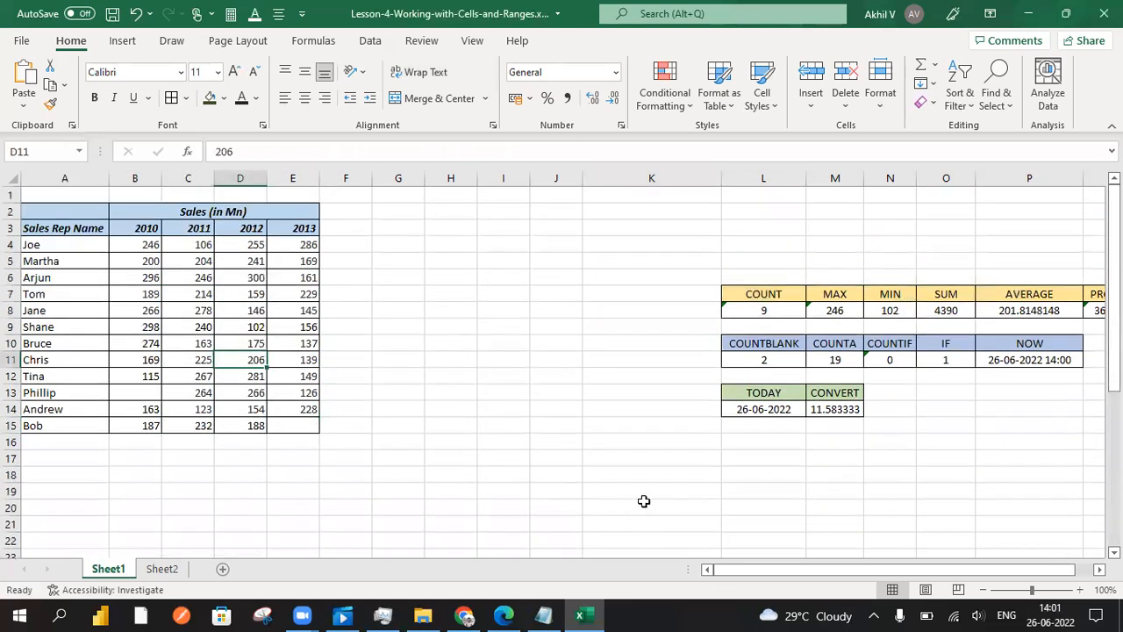
pyautogui.moveTo(721, 179); pyautogui.dragTo(657, 180)
pyautogui.moveTo(725, 573); pyautogui.dragTo(739, 575)
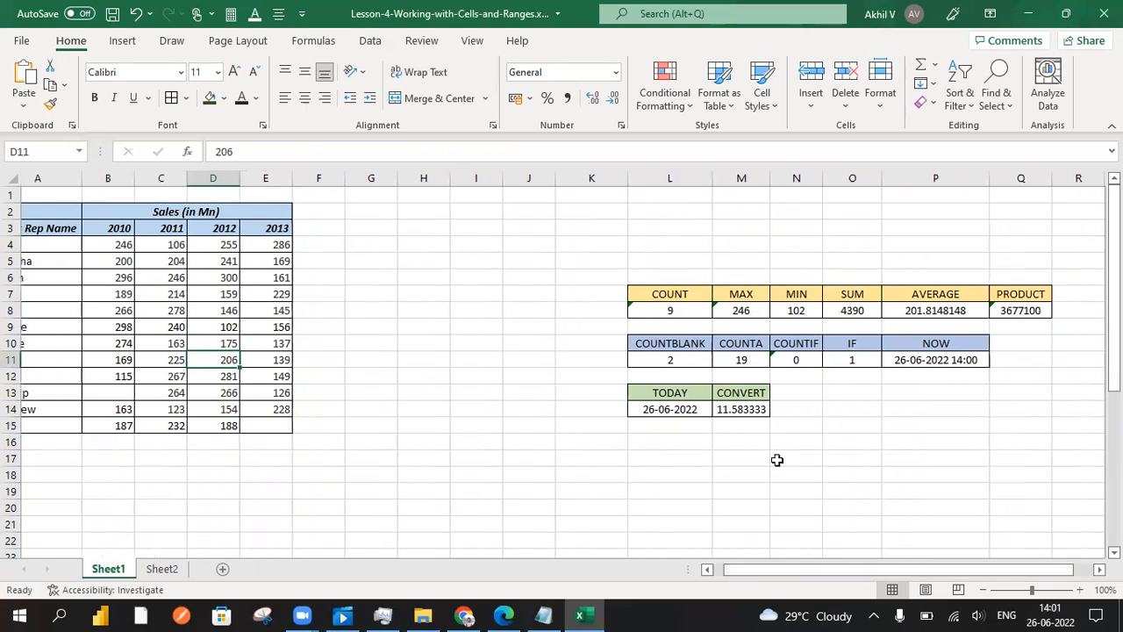
# Examine the COUNTBLANK formula in L11 and its range, along with the blank cells E15 and B13
pyautogui.click(690, 361)
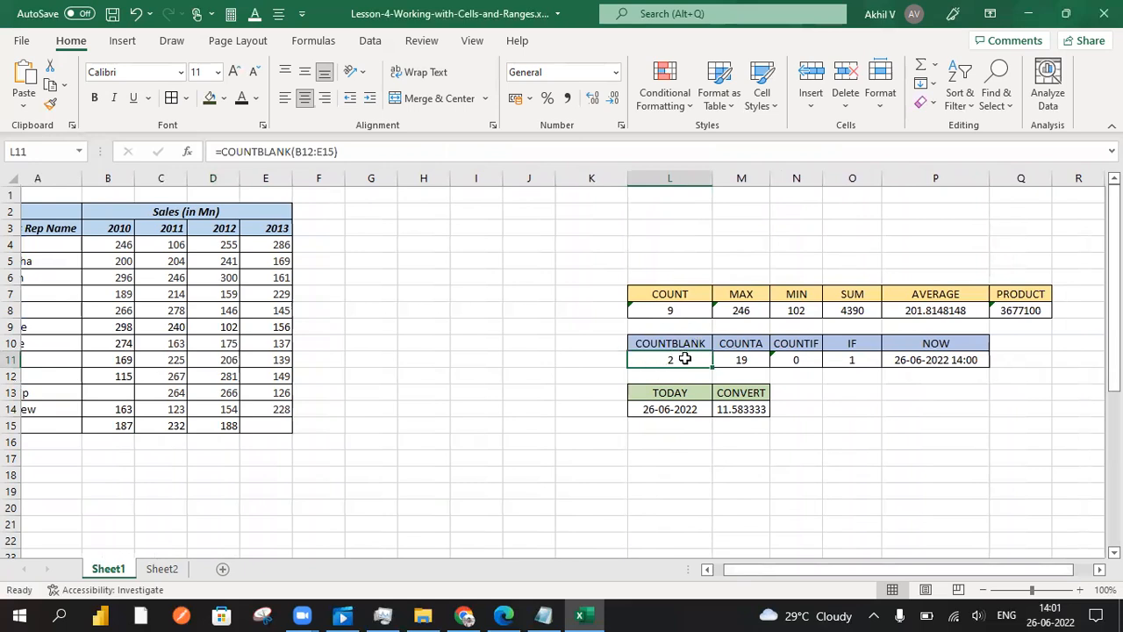
pyautogui.doubleClick(684, 359)
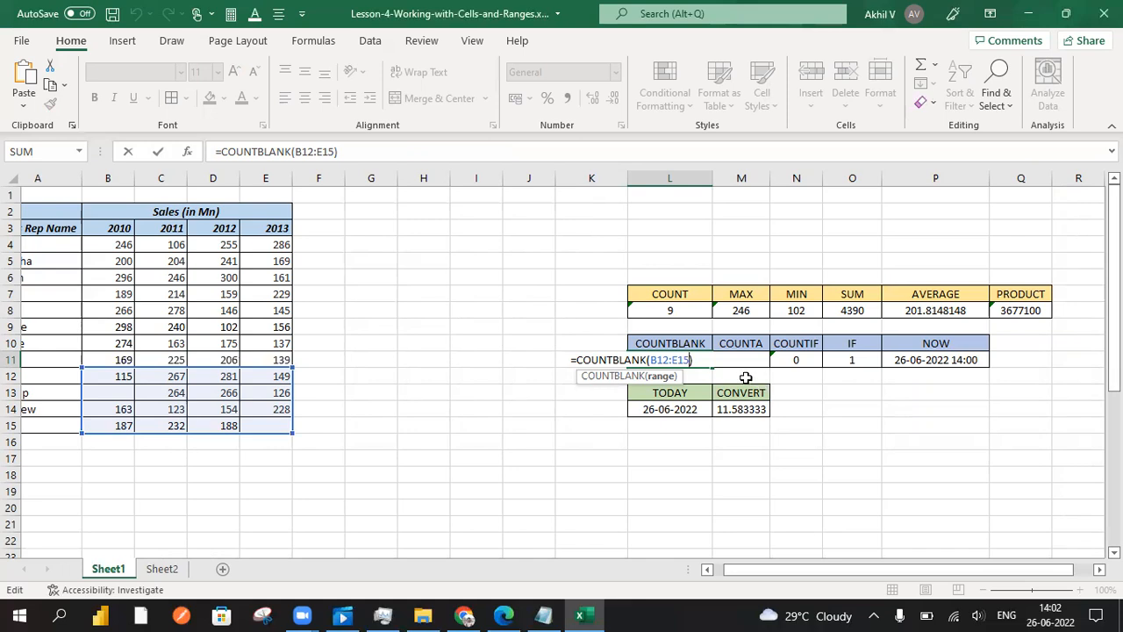
pyautogui.click(703, 358)
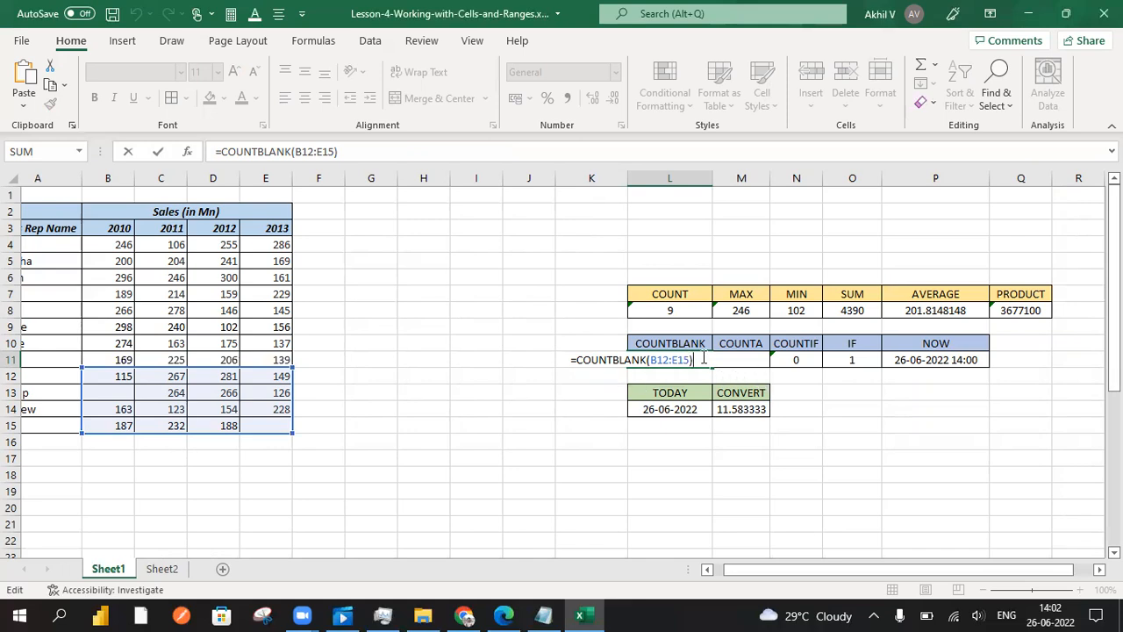
pyautogui.press('Return')
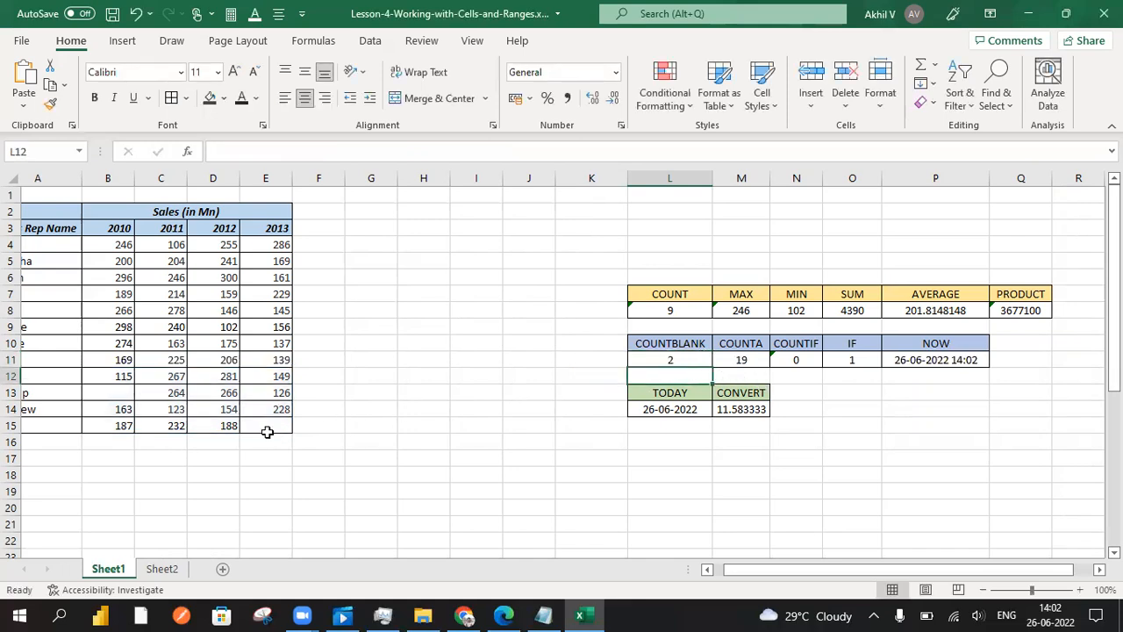
pyautogui.click(263, 424)
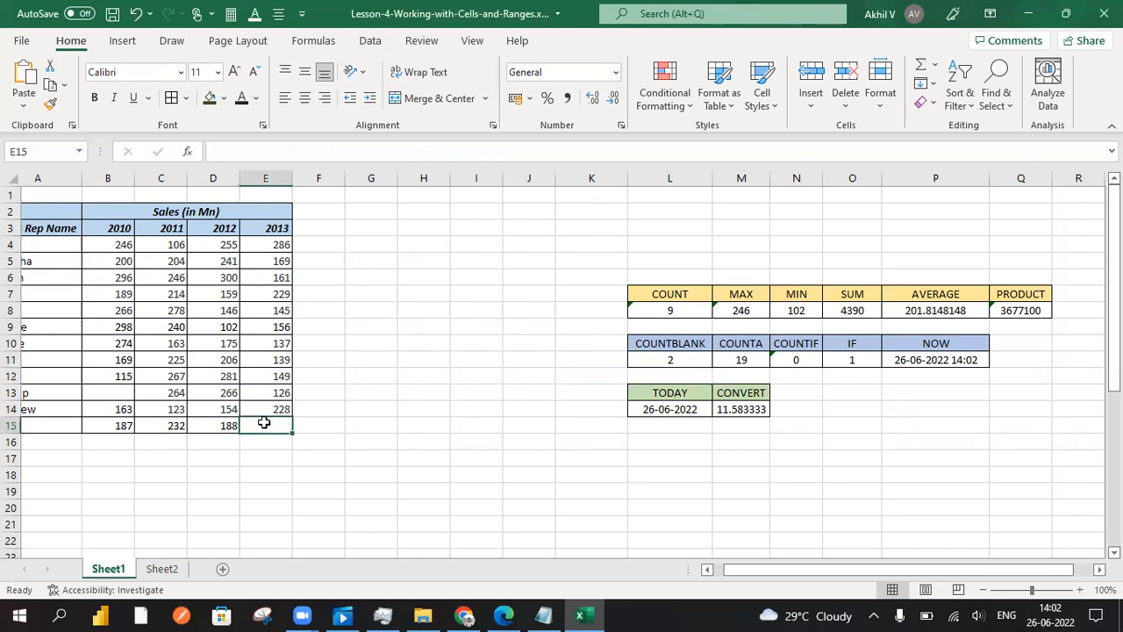
pyautogui.click(105, 394)
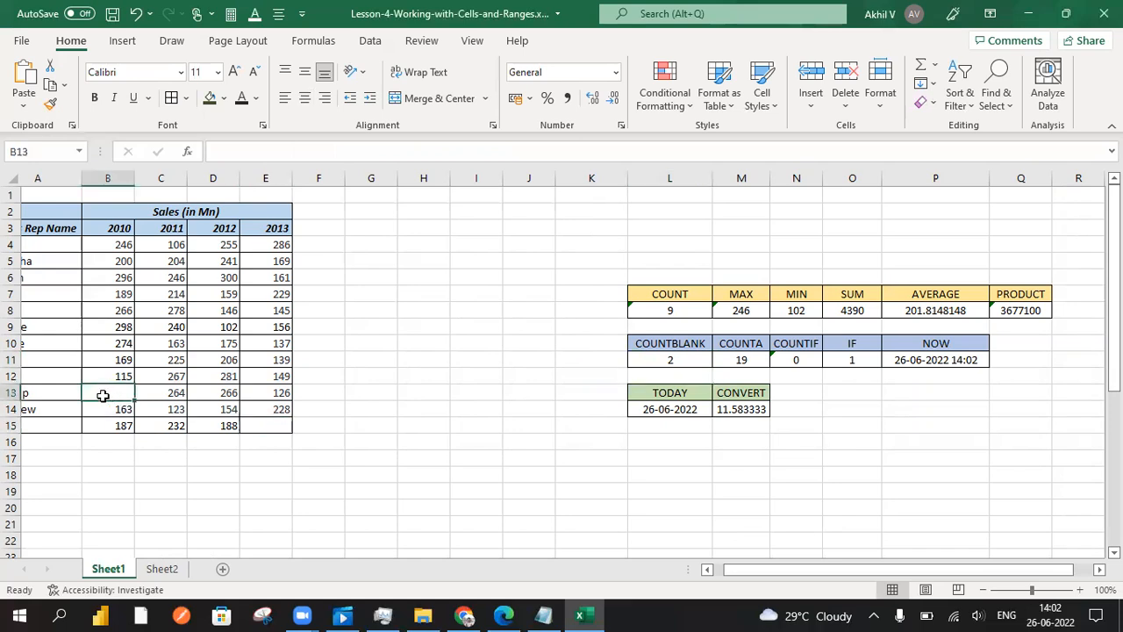
pyautogui.click(266, 426)
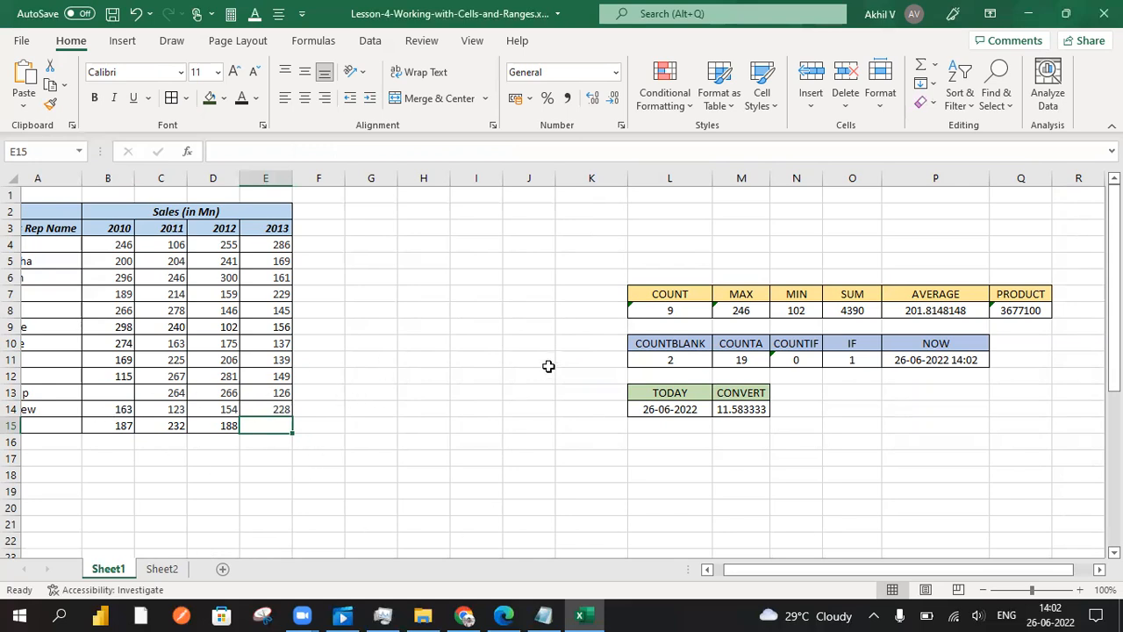
# Examine the COUNTA formula in M11 and the range it covers in the sales table
pyautogui.click(744, 355)
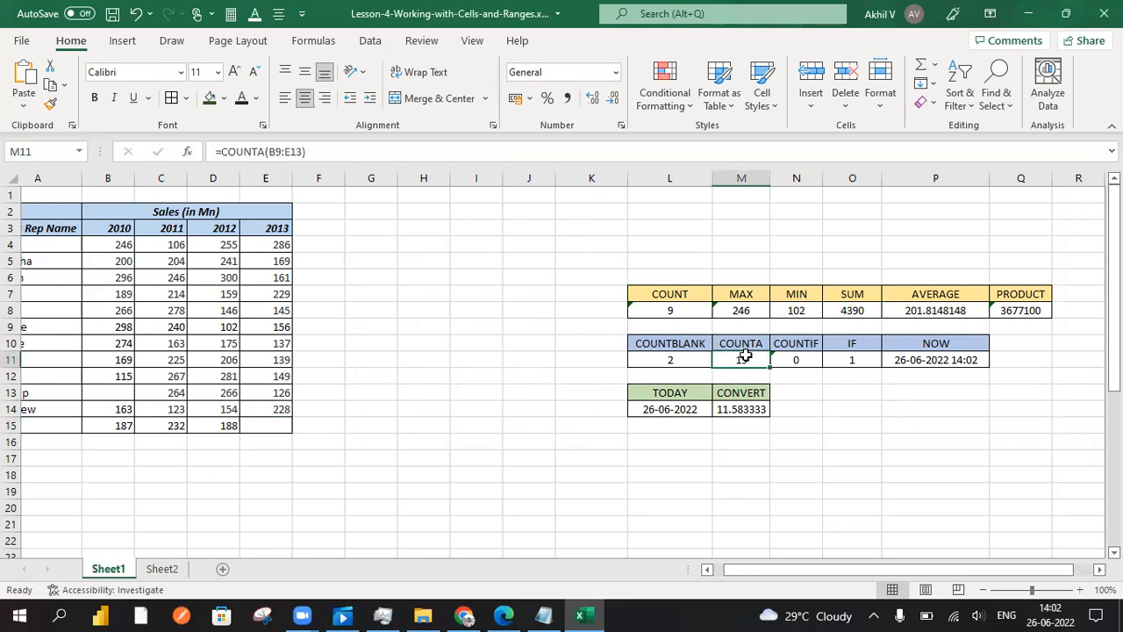
pyautogui.doubleClick(741, 359)
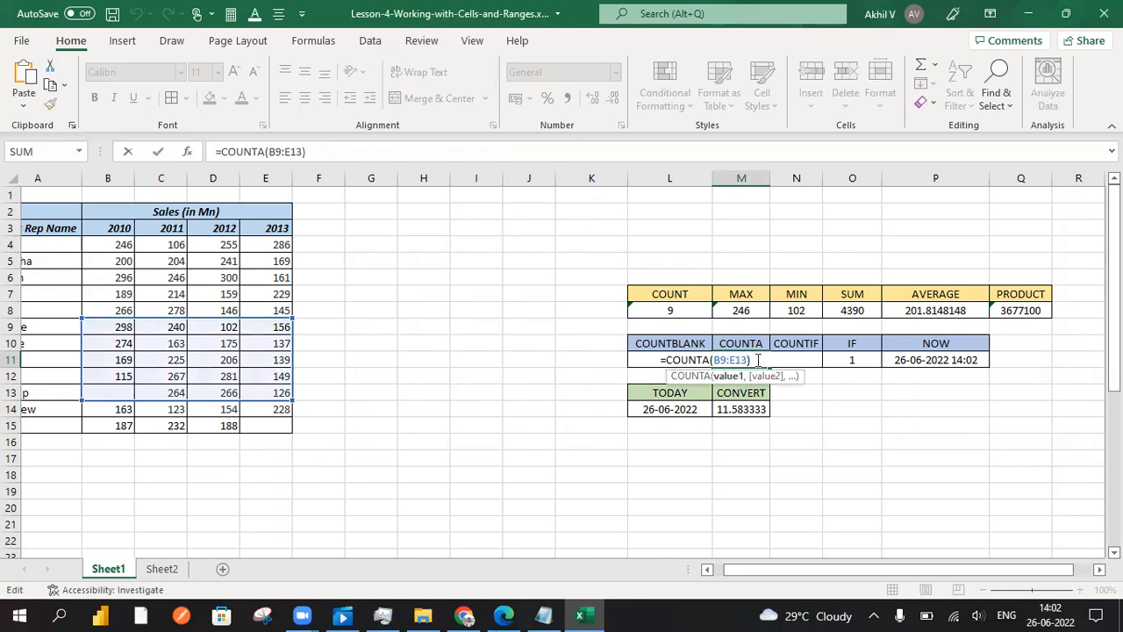
pyautogui.click(760, 359)
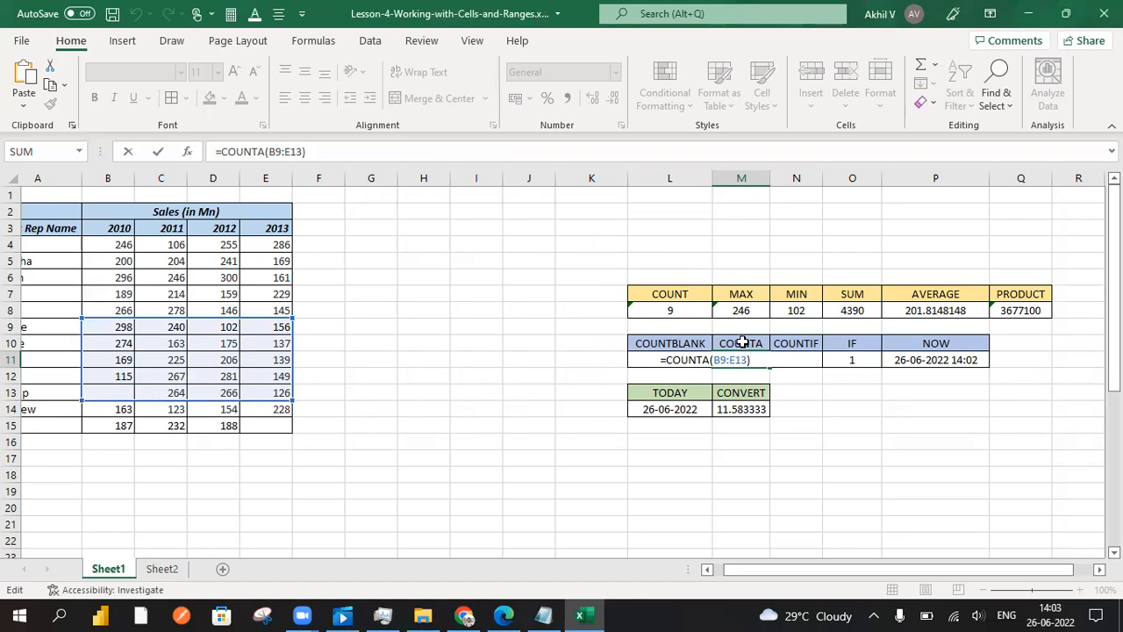
pyautogui.click(808, 453)
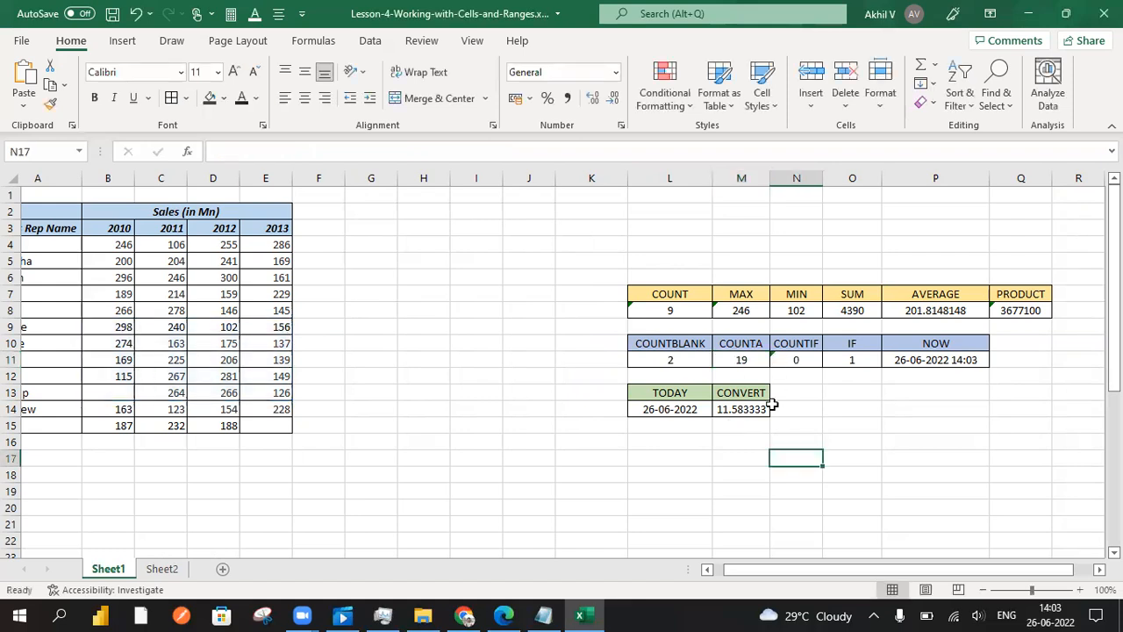
pyautogui.click(741, 355)
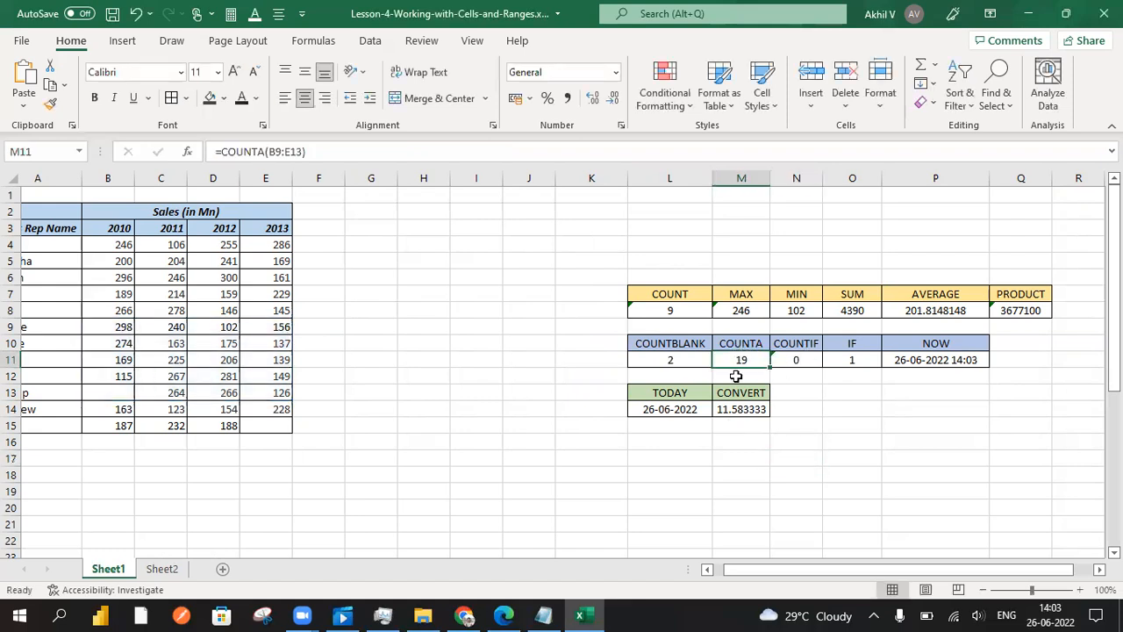
# Examine the range and criteria of the COUNTIF formula in N11, removing the stray N16 reference inserted by accident
pyautogui.click(799, 342)
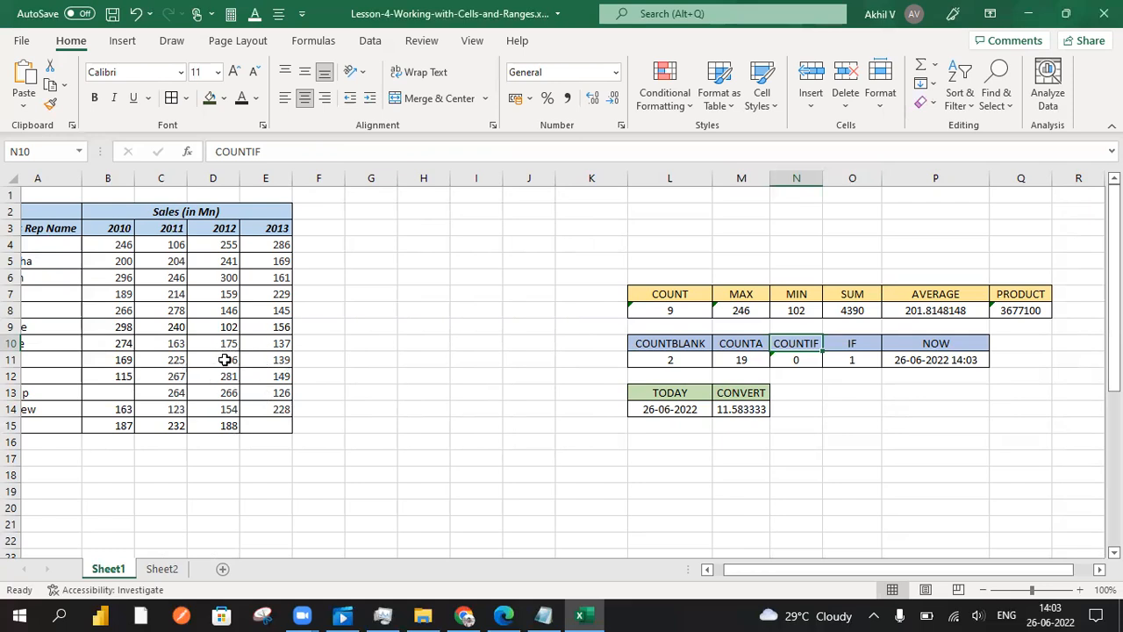
pyautogui.doubleClick(805, 357)
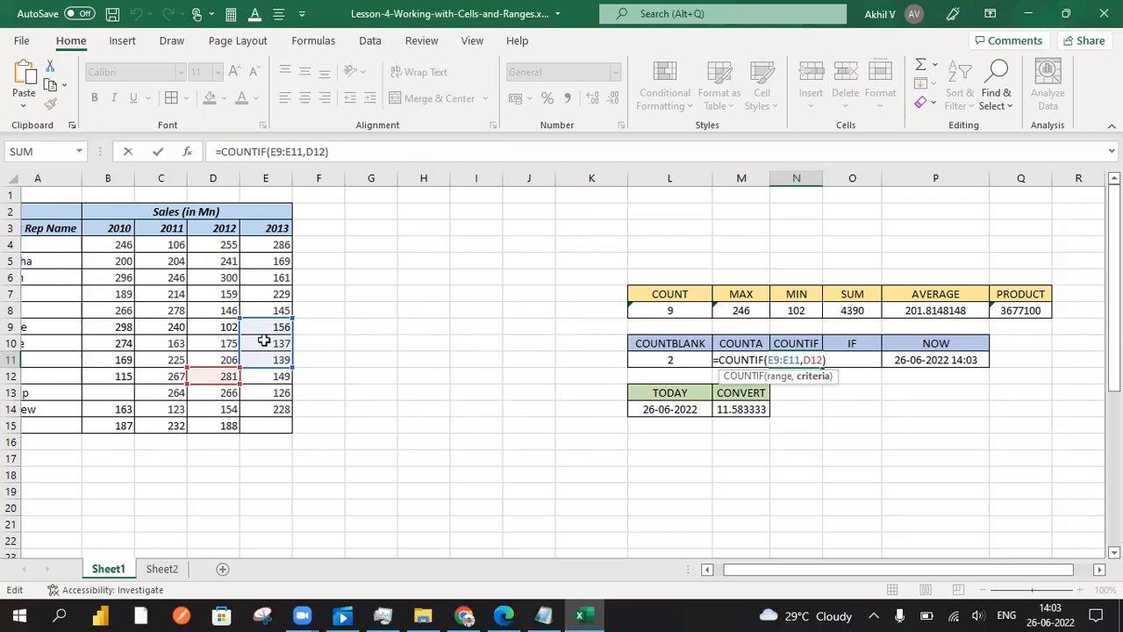
pyautogui.click(808, 436)
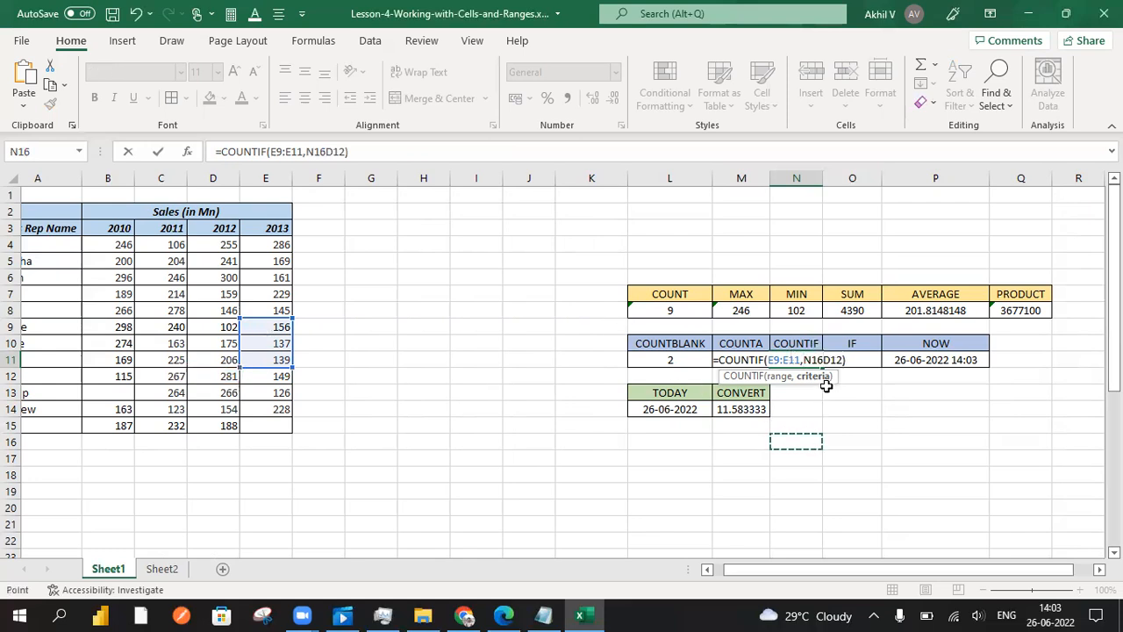
pyautogui.press('BackSpace')
pyautogui.press('BackSpace')
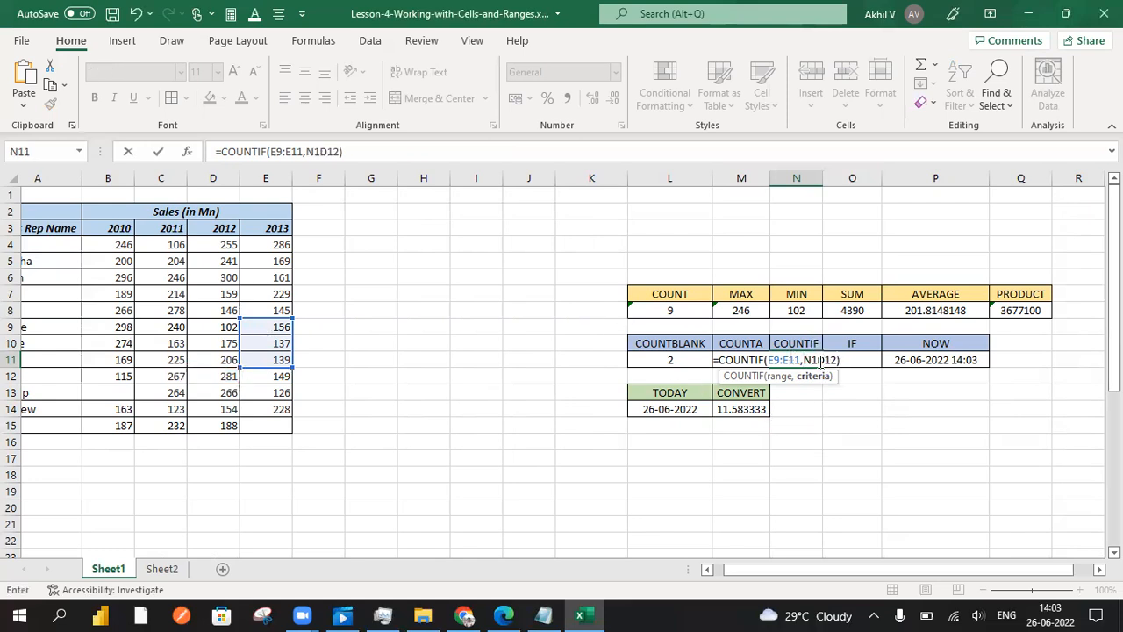
pyautogui.press('BackSpace')
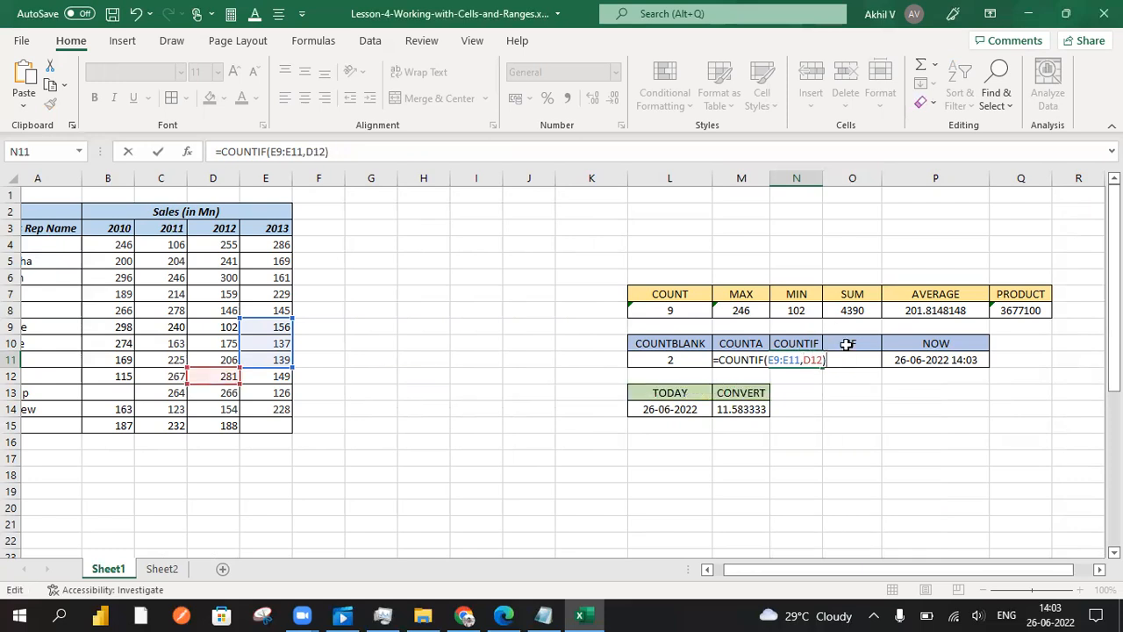
# Leave the COUNTIF formula and examine the logical test and return values of the IF formula in O11
pyautogui.click(849, 344)
pyautogui.click(853, 361)
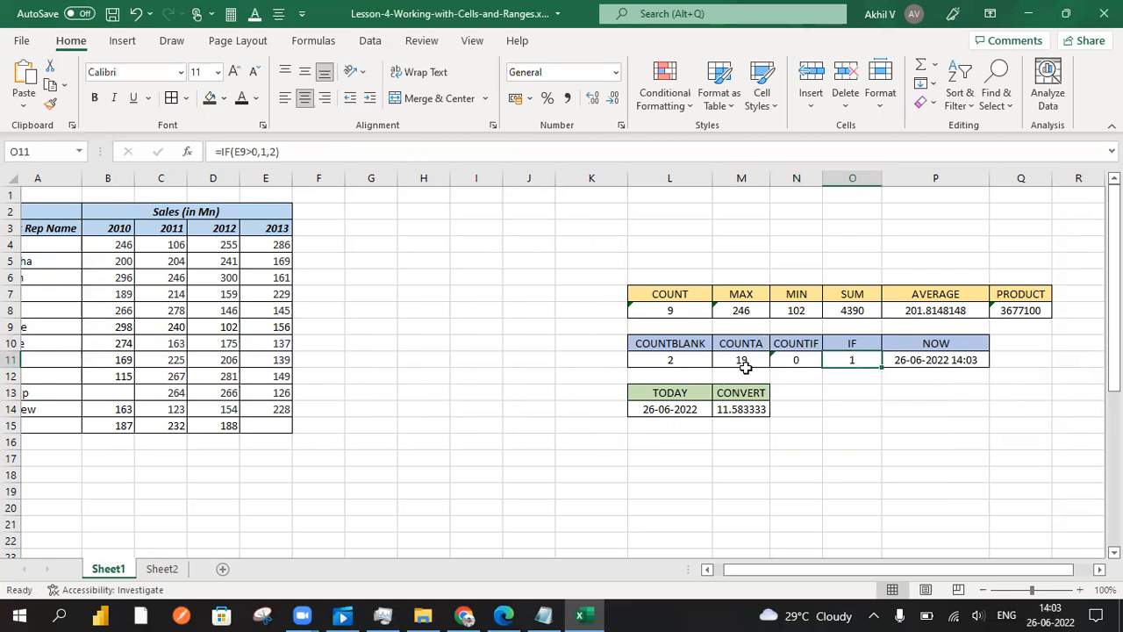
pyautogui.doubleClick(863, 360)
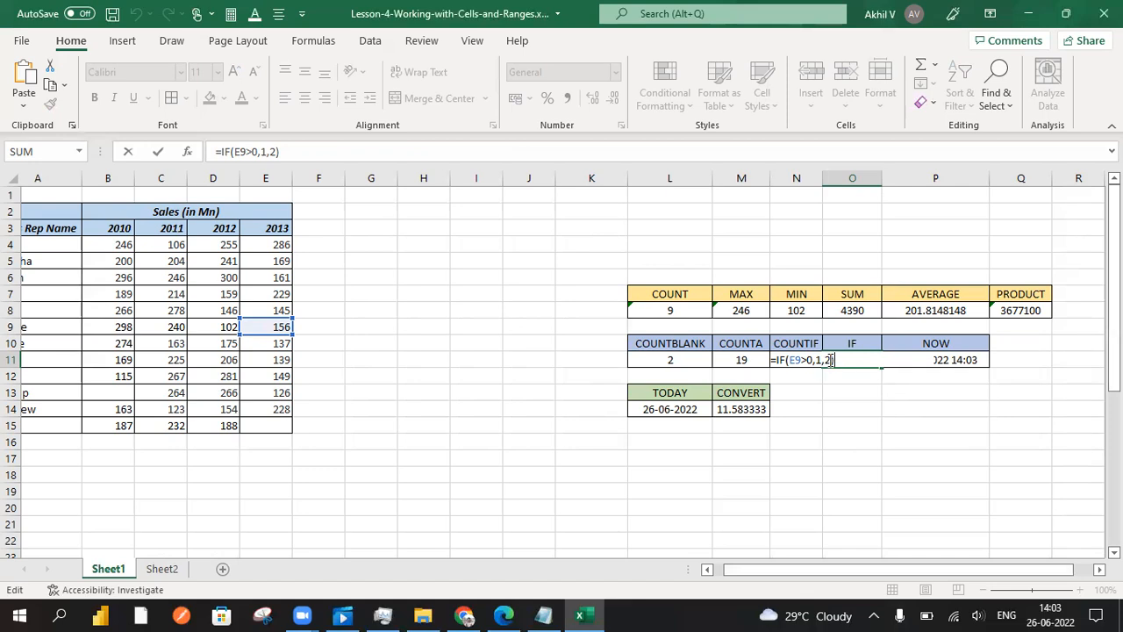
# Clear the existing formula in O11 down to its equals sign and begin a new IF function
pyautogui.moveTo(830, 360); pyautogui.dragTo(792, 359)
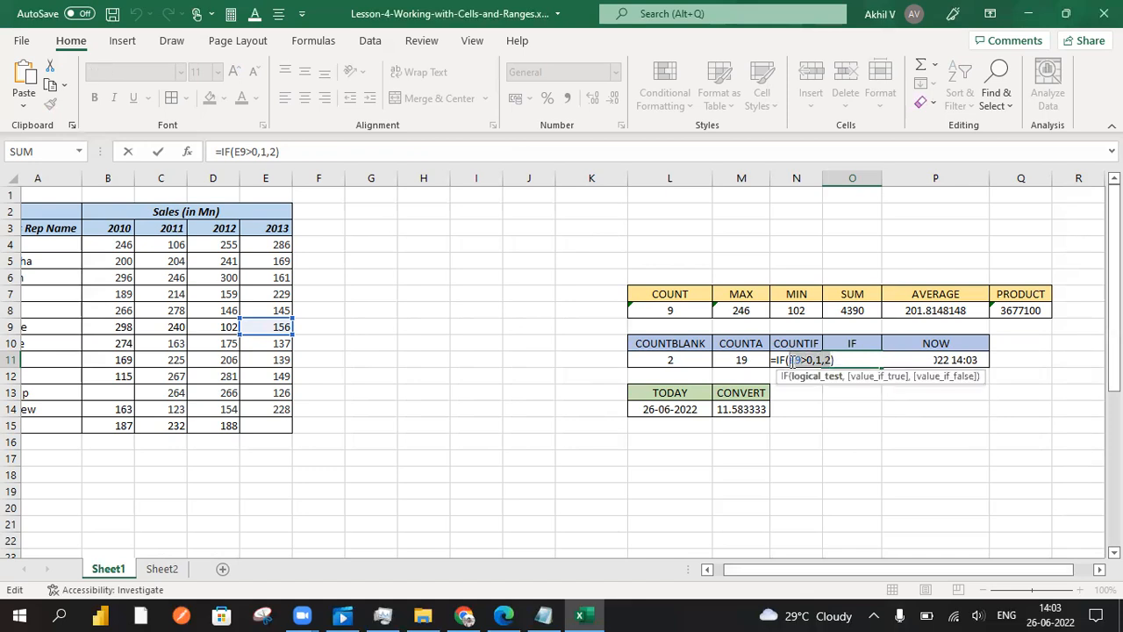
pyautogui.press('BackSpace')
pyautogui.press('BackSpace')
pyautogui.press('BackSpace')
pyautogui.press('BackSpace')
pyautogui.press('BackSpace')
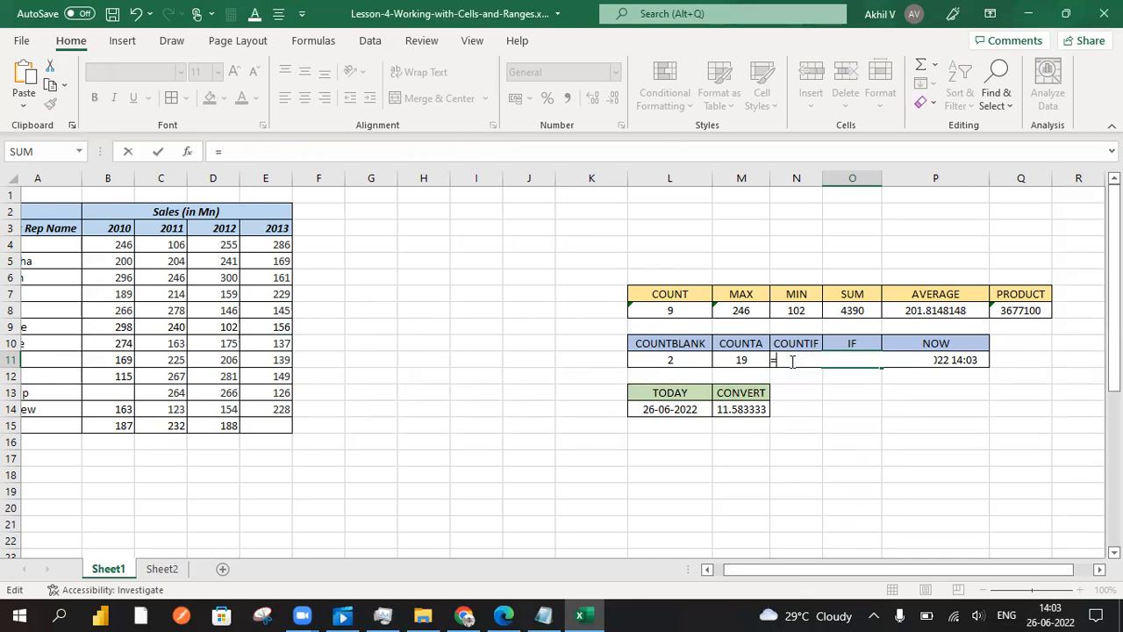
pyautogui.write('IF')
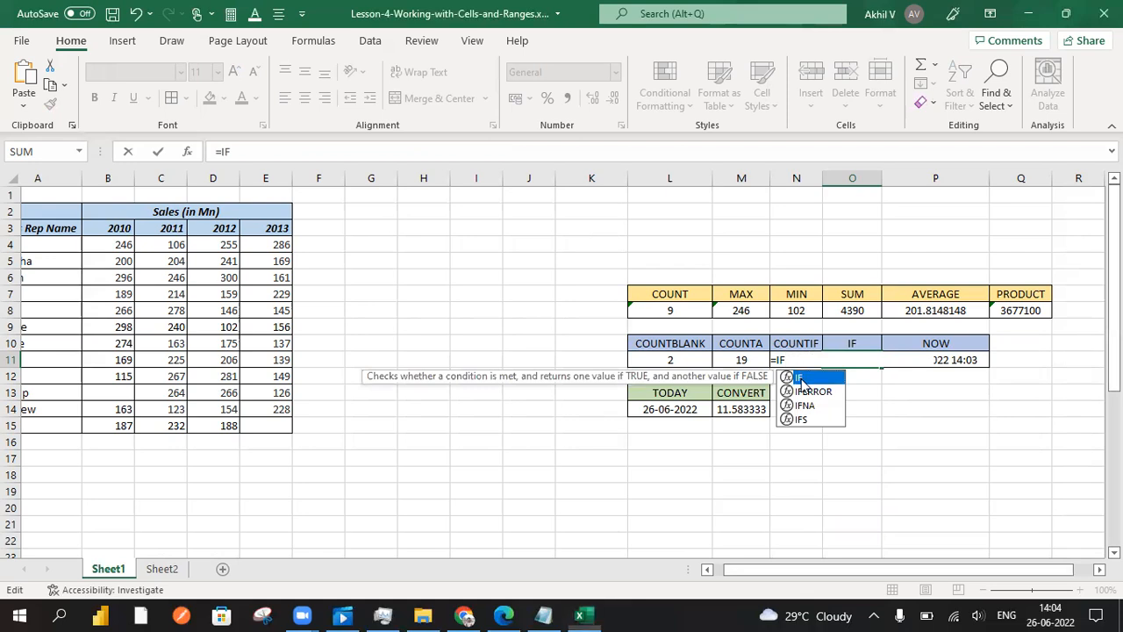
pyautogui.write('(')
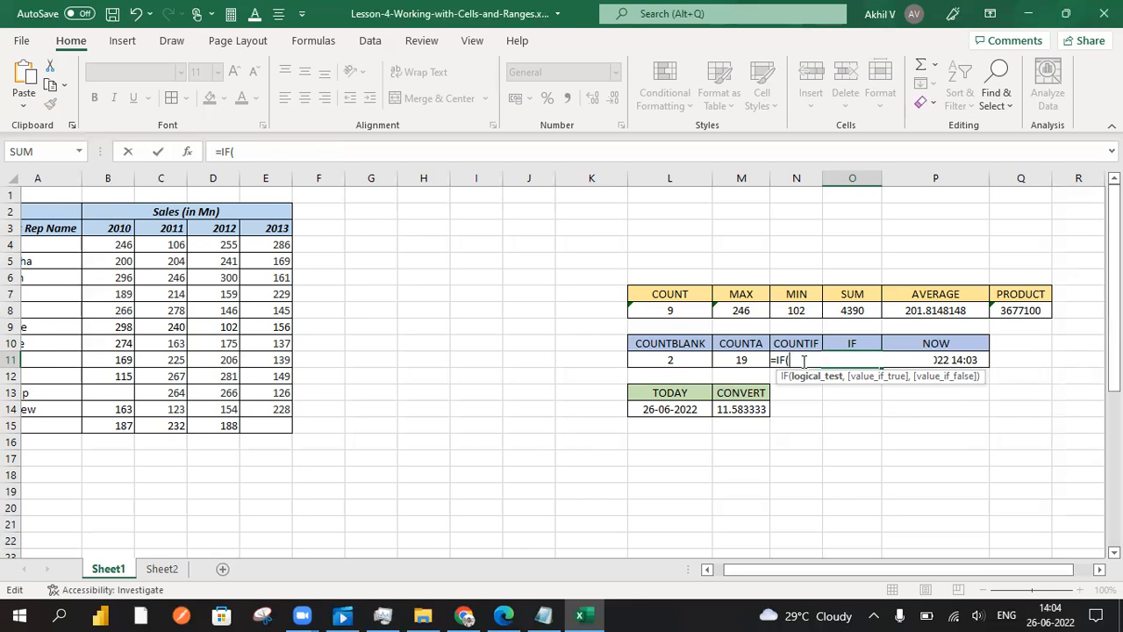
# Complete the IF formula in O11 with the test D11>1, returning 1 when true and 0 when false
pyautogui.click(218, 359)
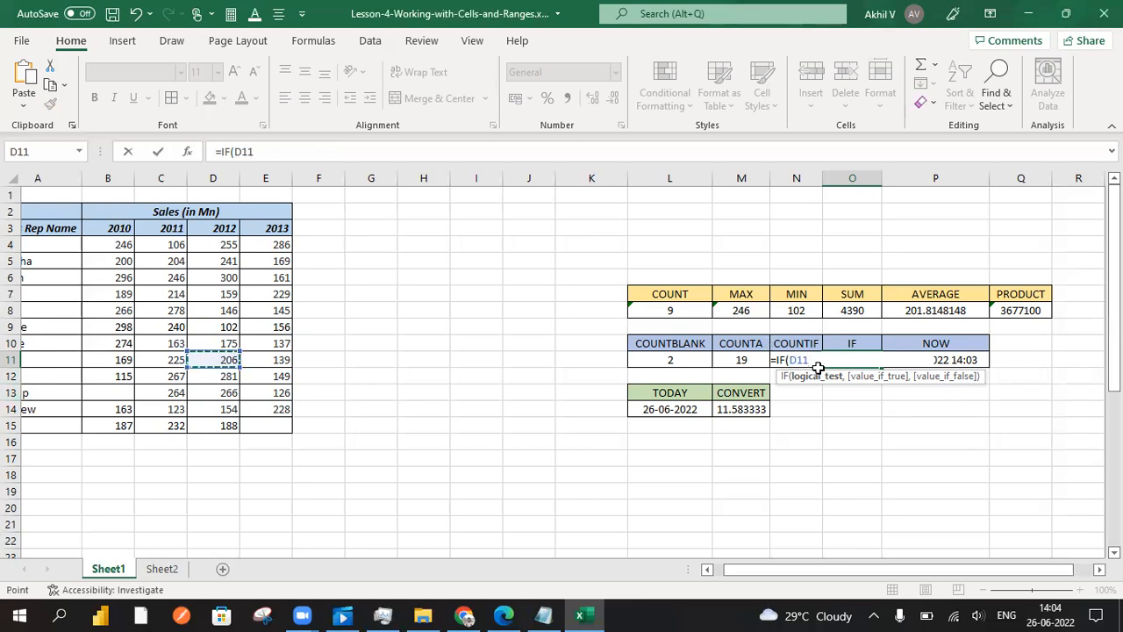
pyautogui.write('>1,')
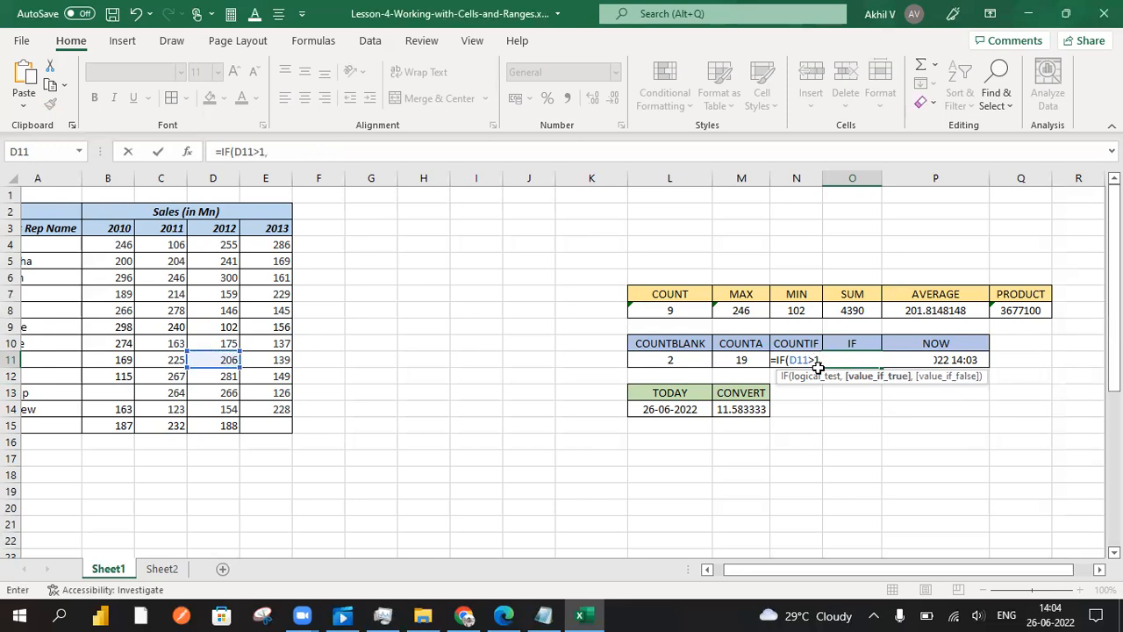
pyautogui.write('1,')
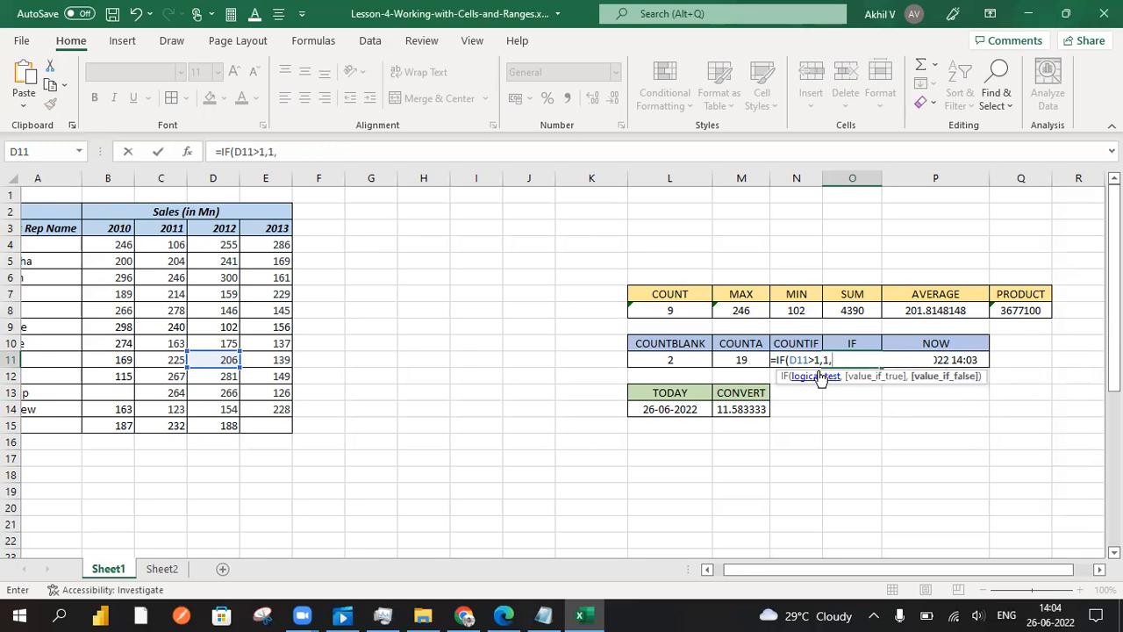
pyautogui.write('0)')
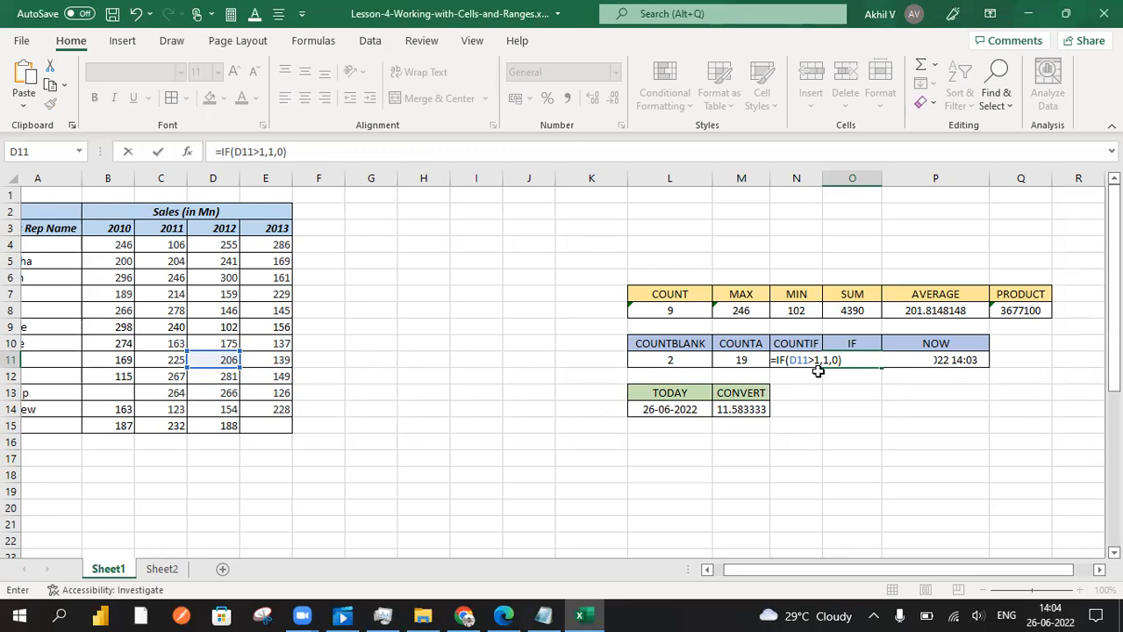
pyautogui.press('Left')
pyautogui.press('Left')
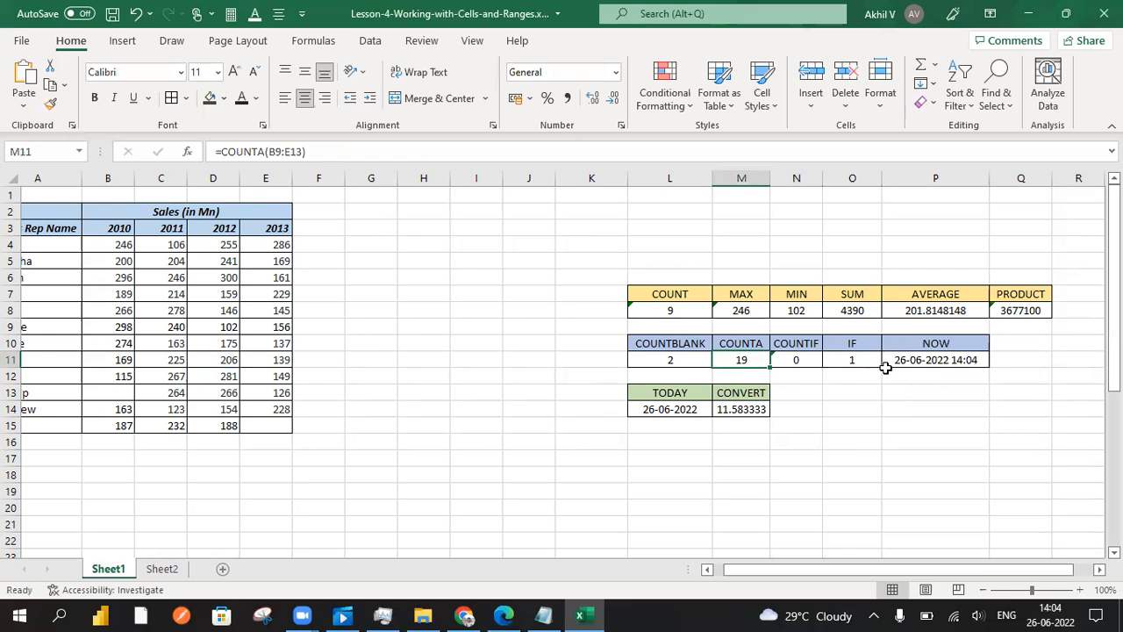
# Reopen the IF formula in O11 and replace its value_if_true with the text "Greater "
pyautogui.click(859, 359)
pyautogui.doubleClick(861, 360)
pyautogui.click(828, 359)
pyautogui.press('BackSpace')
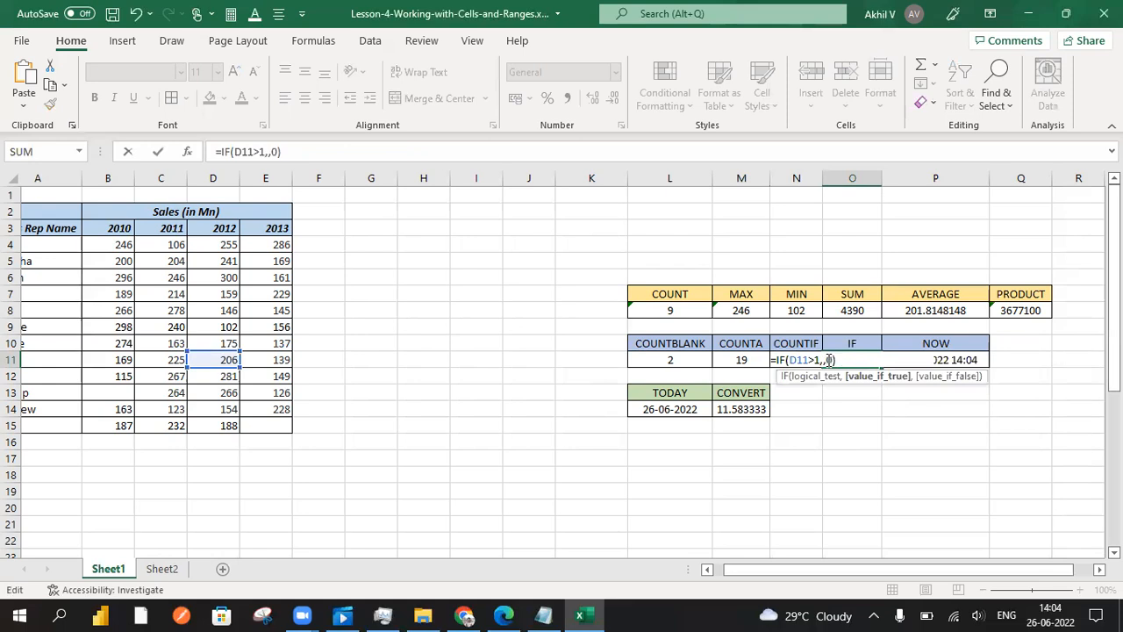
pyautogui.write('"')
pyautogui.write('"')
pyautogui.write('Greater')
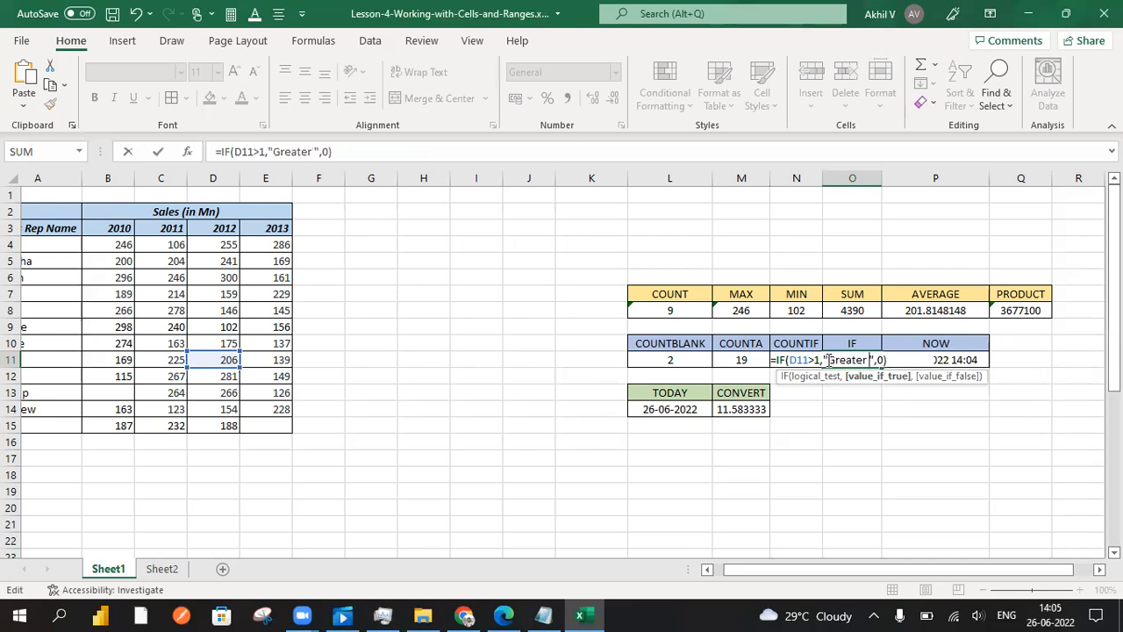
# Try to replace the value_if_false of the IF formula in O11 with the text less and enter the formula
pyautogui.click(886, 360)
pyautogui.press('BackSpace')
pyautogui.write('""less')
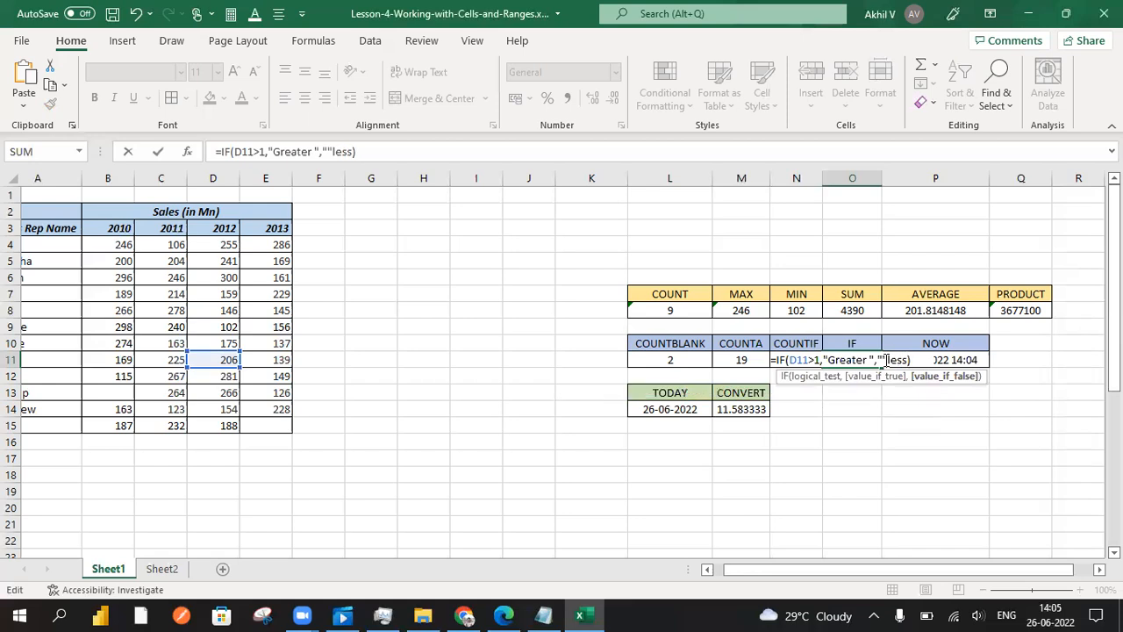
pyautogui.press('Return')
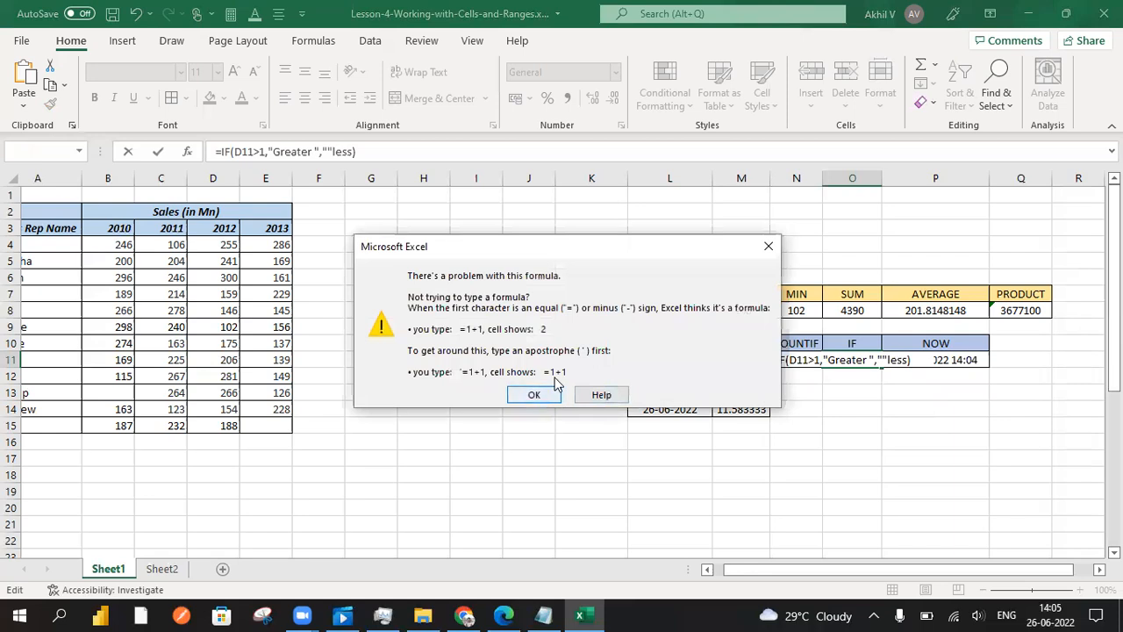
# Dismiss the formula error and start retyping the value_if_true text in O11 as grre
pyautogui.click(769, 246)
pyautogui.click(869, 356)
pyautogui.moveTo(871, 355); pyautogui.dragTo(827, 355)
pyautogui.write('grre')
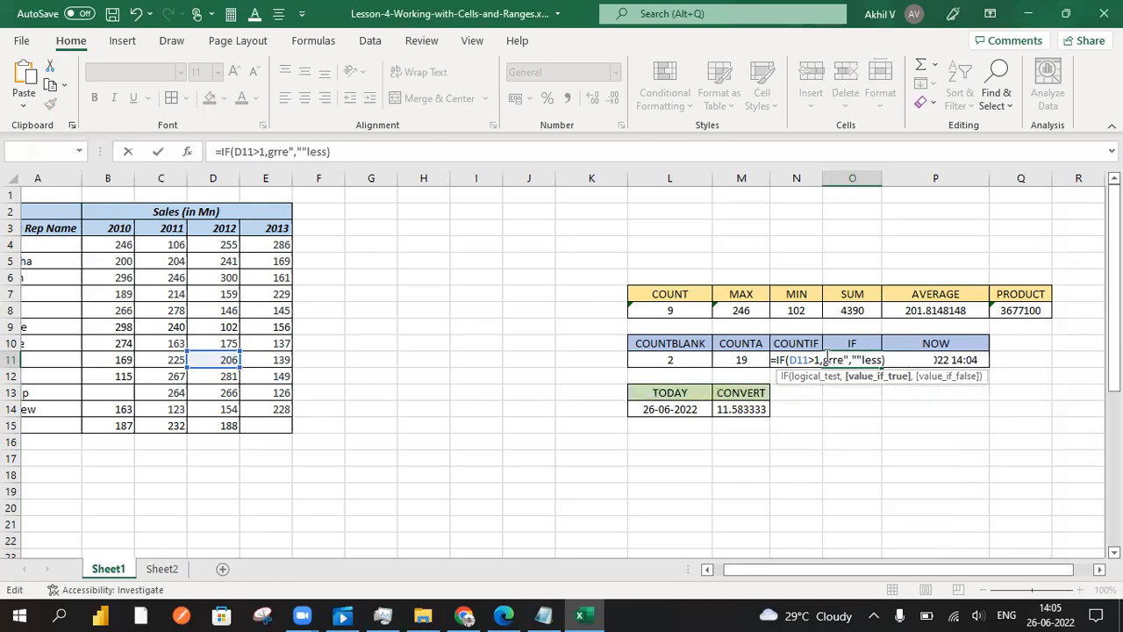